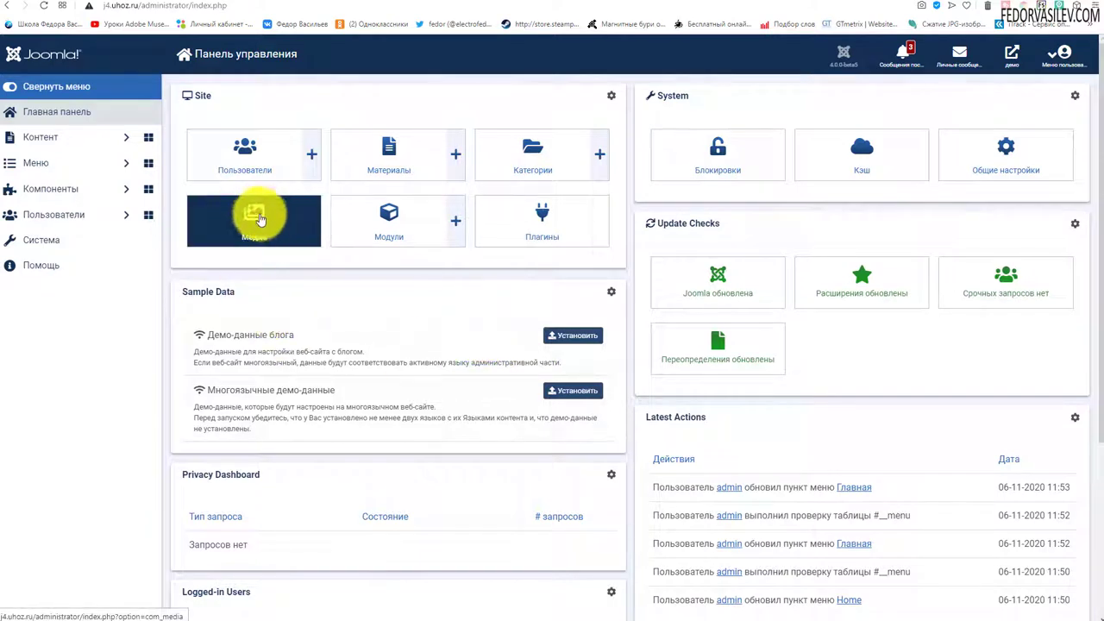
Step: Open the media manager and go to the root images folder
click(72, 146)
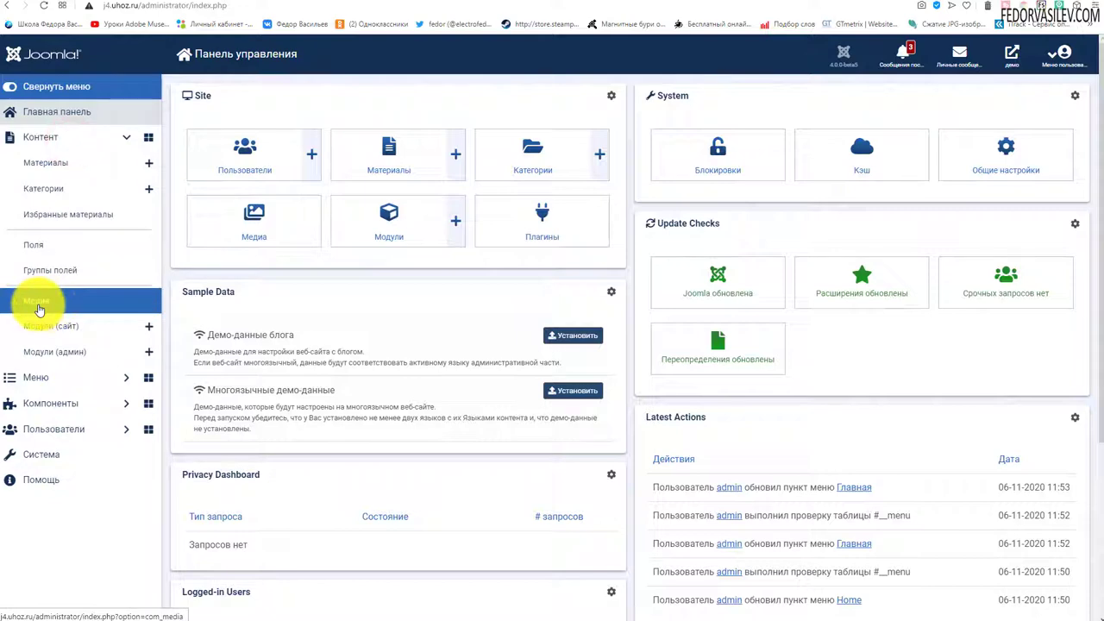
click(230, 228)
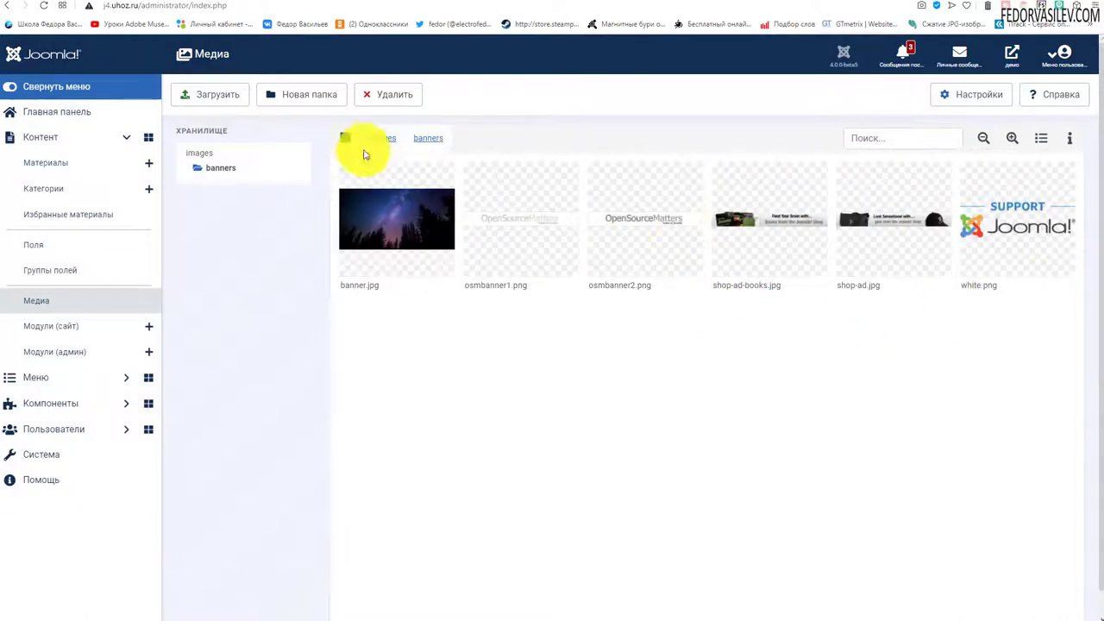
click(382, 138)
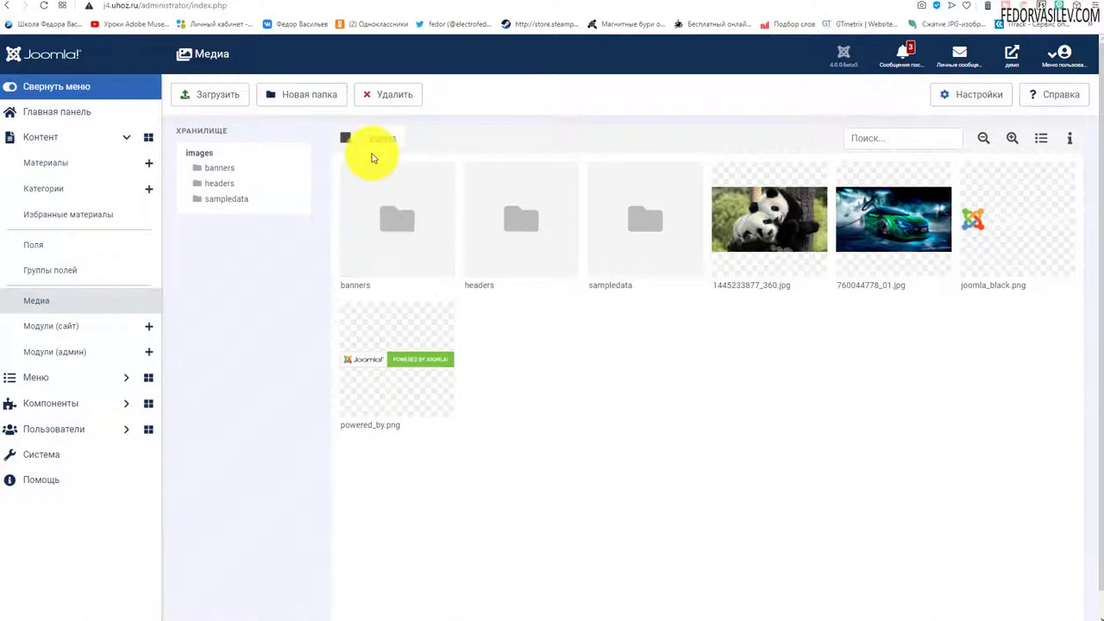
Step: Create a new folder named demo in the images folder and select it
click(310, 101)
click(546, 326)
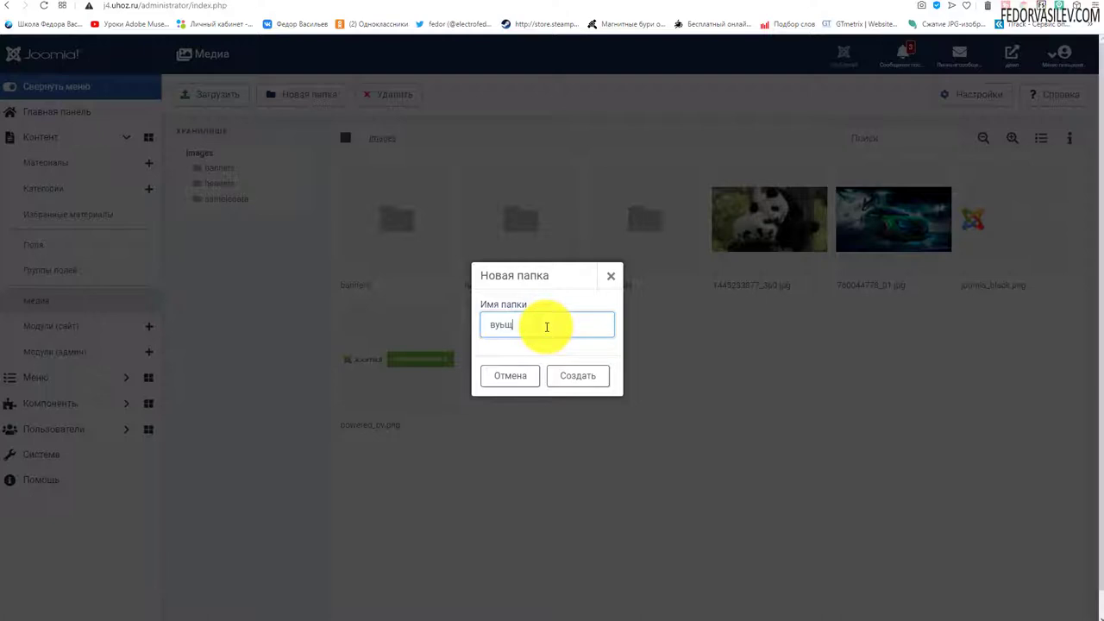
text(demo)
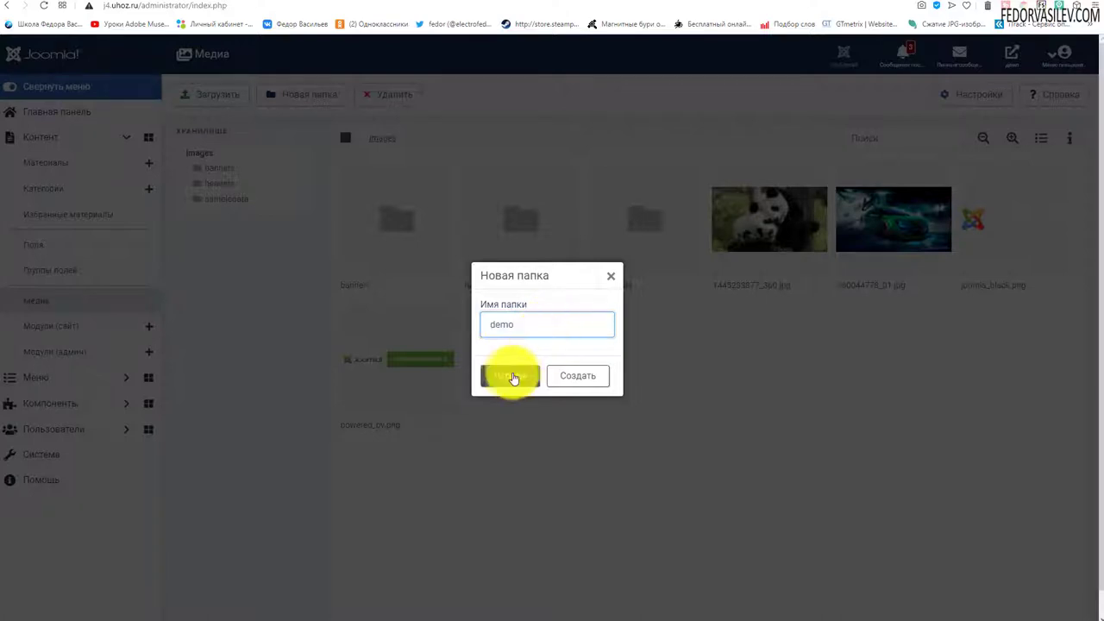
click(567, 375)
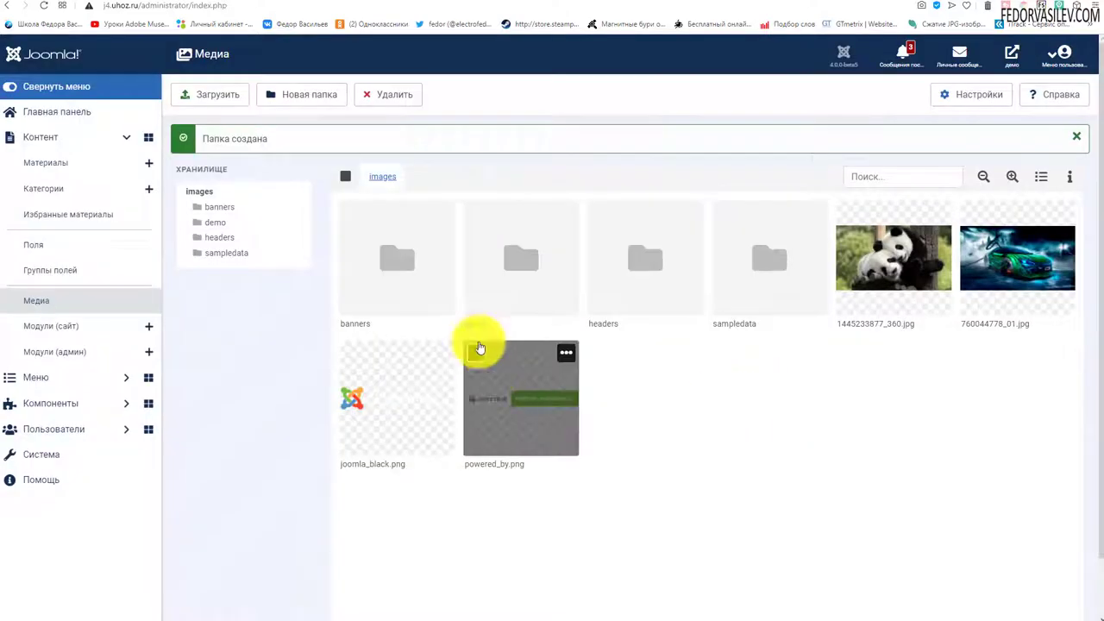
mouse_move(520, 237)
click(522, 265)
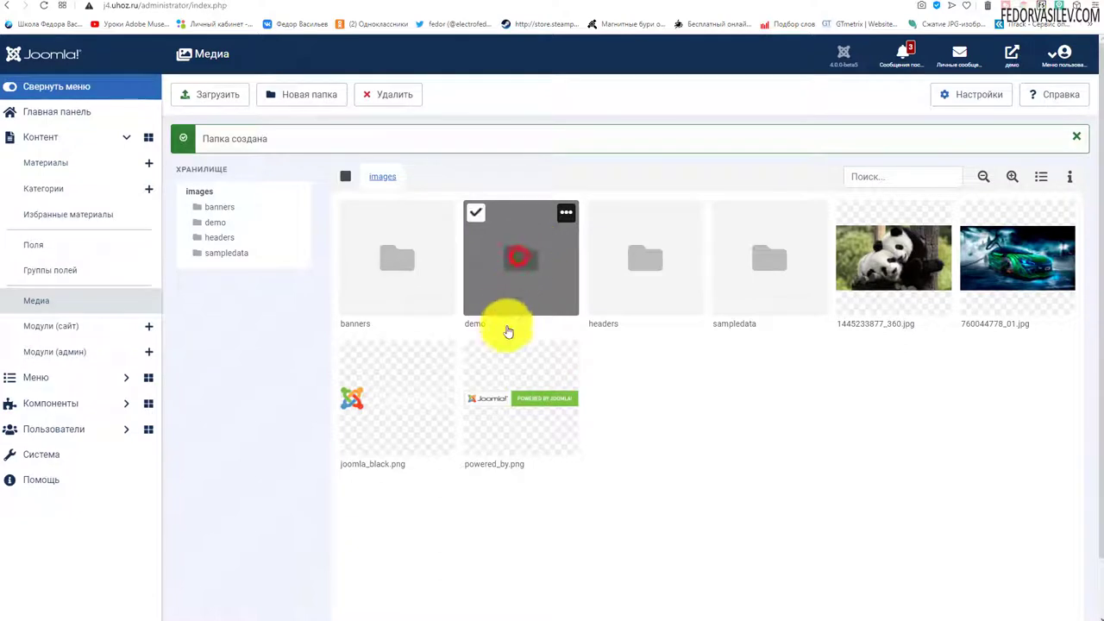
click(523, 260)
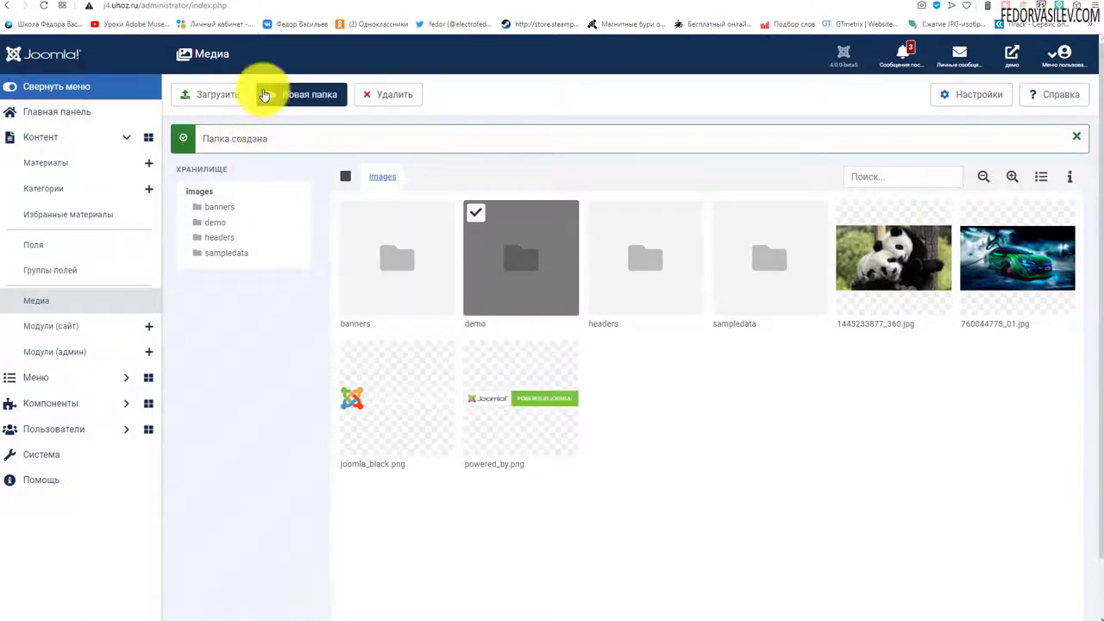
Step: Upload the picture 47703.jpg from the computer to the images folder
click(208, 101)
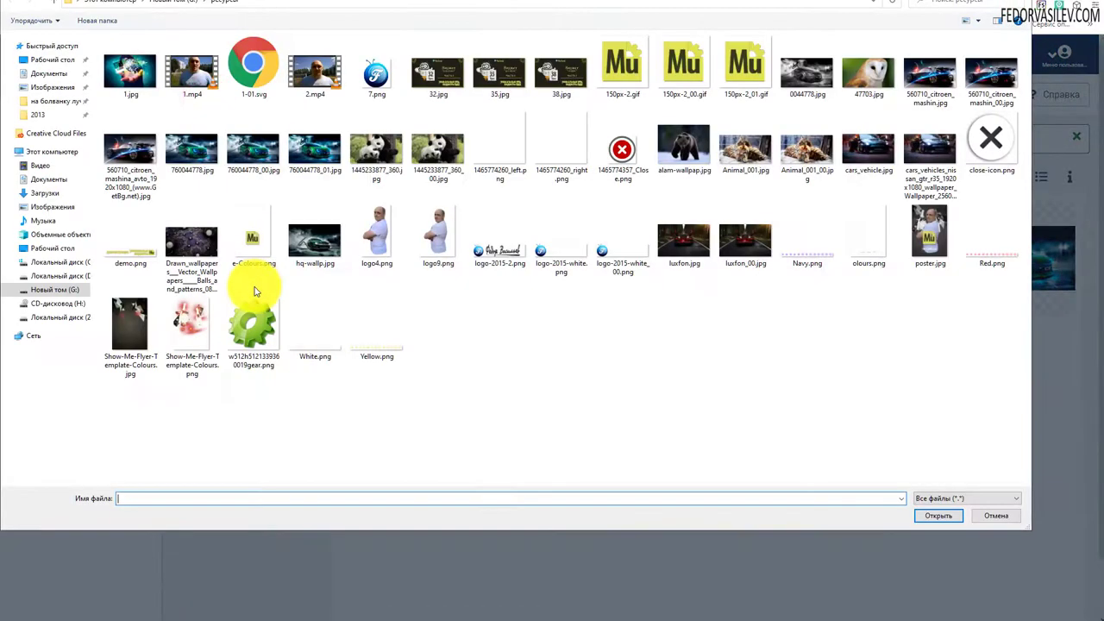
click(867, 69)
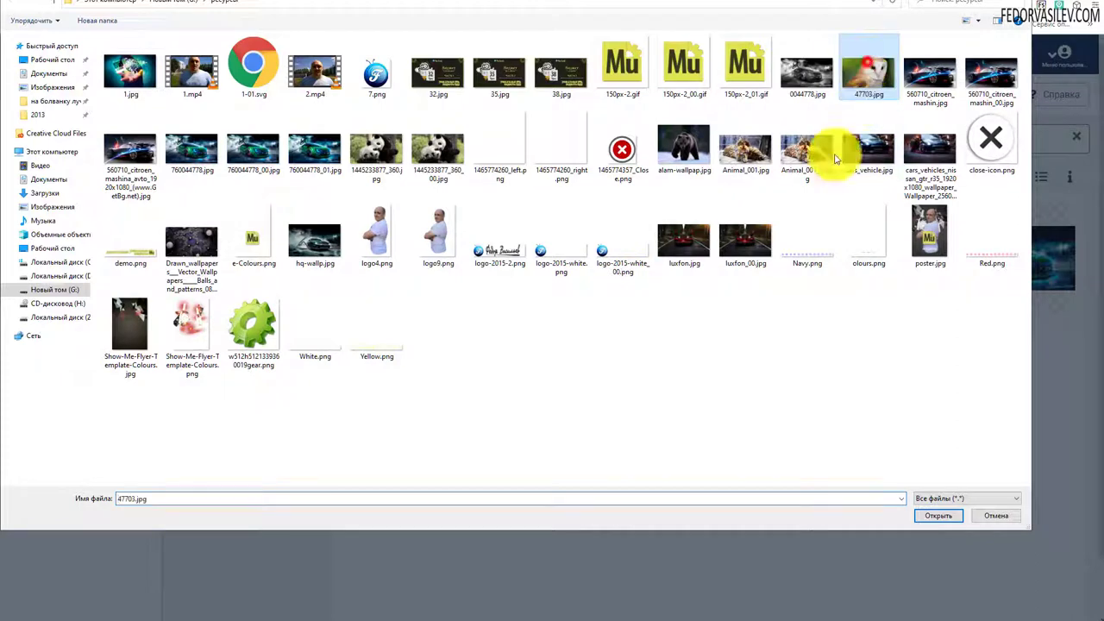
click(929, 514)
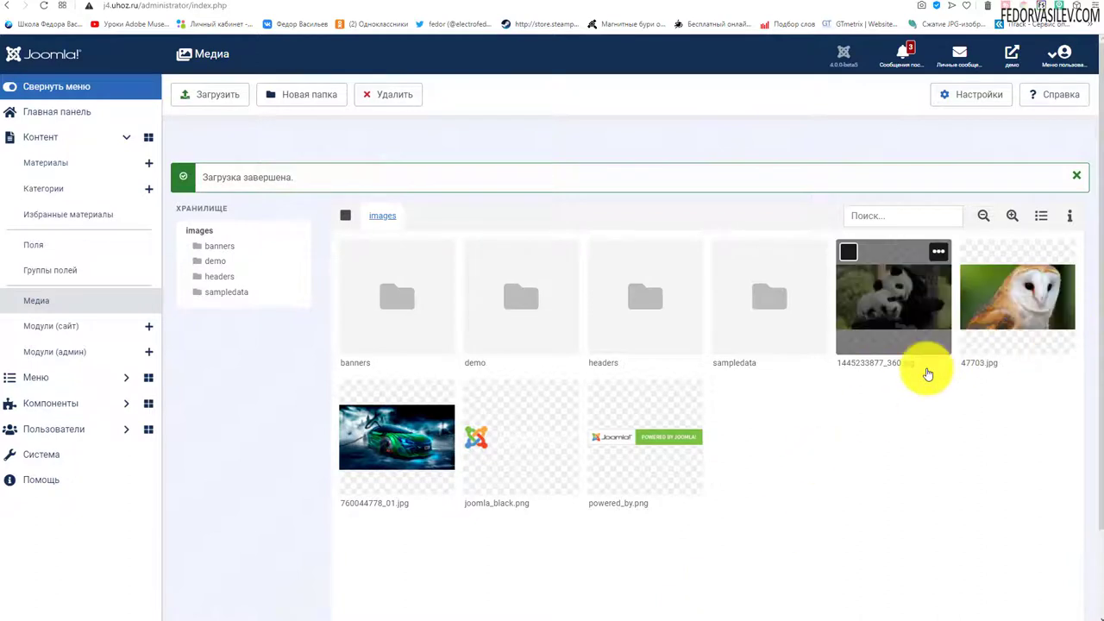
Step: Try out smaller and larger thumbnail sizes for the files in the images folder
click(983, 216)
click(982, 216)
click(1010, 216)
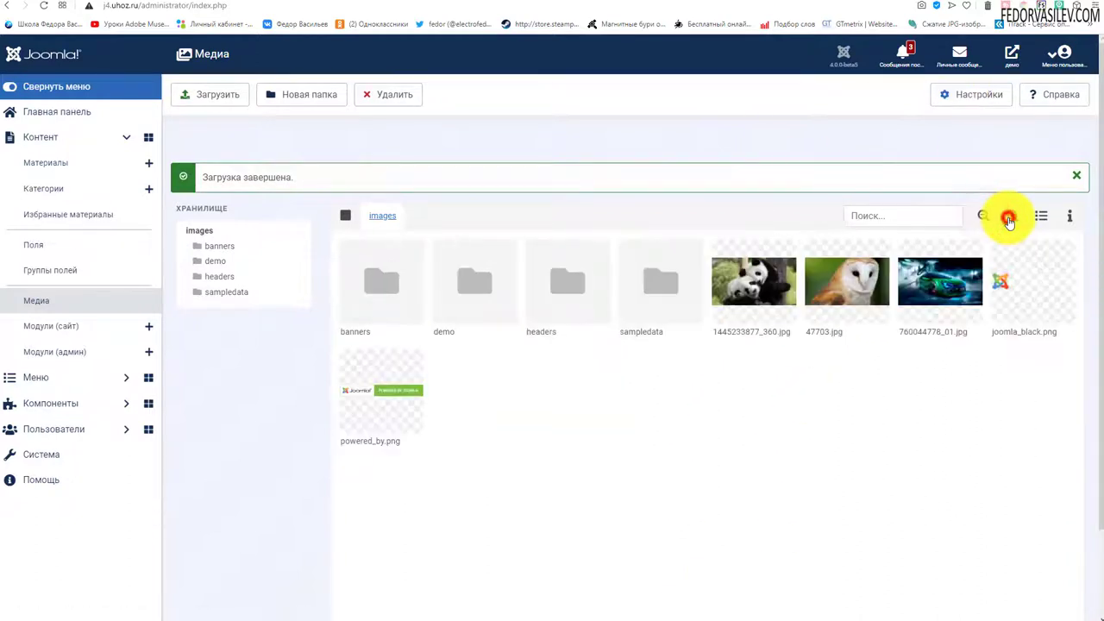
click(1008, 216)
click(1008, 216)
click(982, 217)
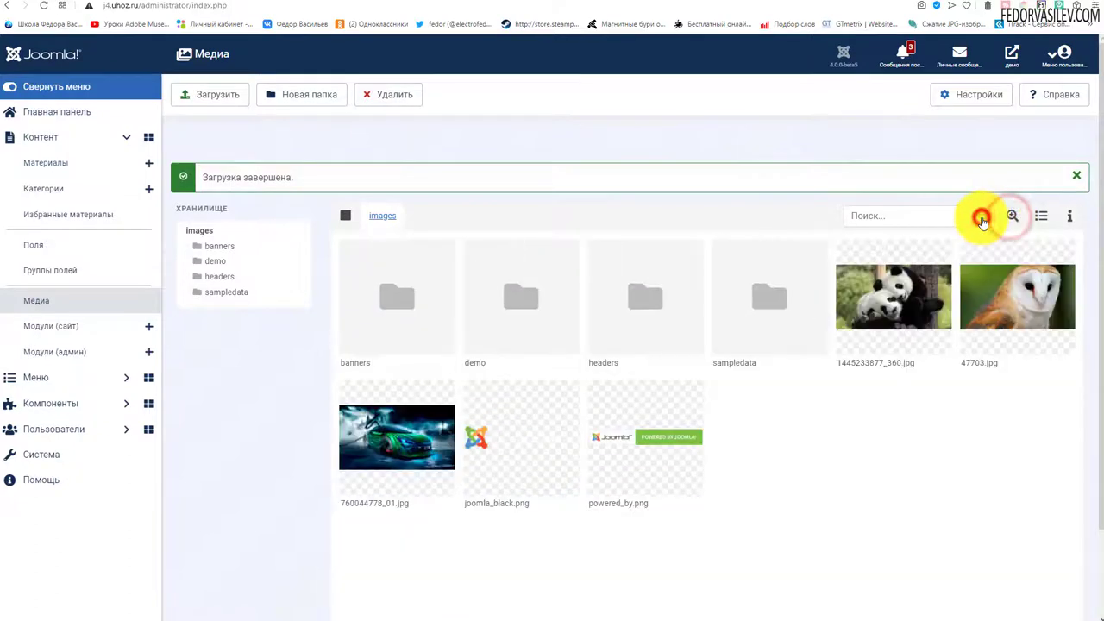
click(982, 215)
click(1011, 216)
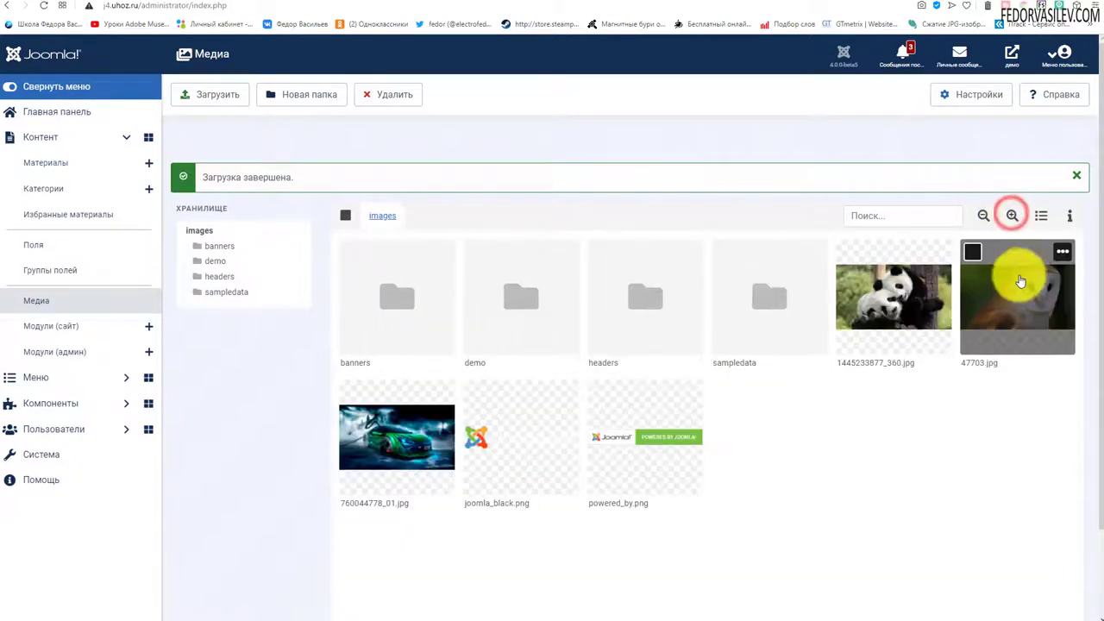
Step: View the file details of 47703.jpg, and check the folder as a list before returning to the thumbnail grid
click(976, 254)
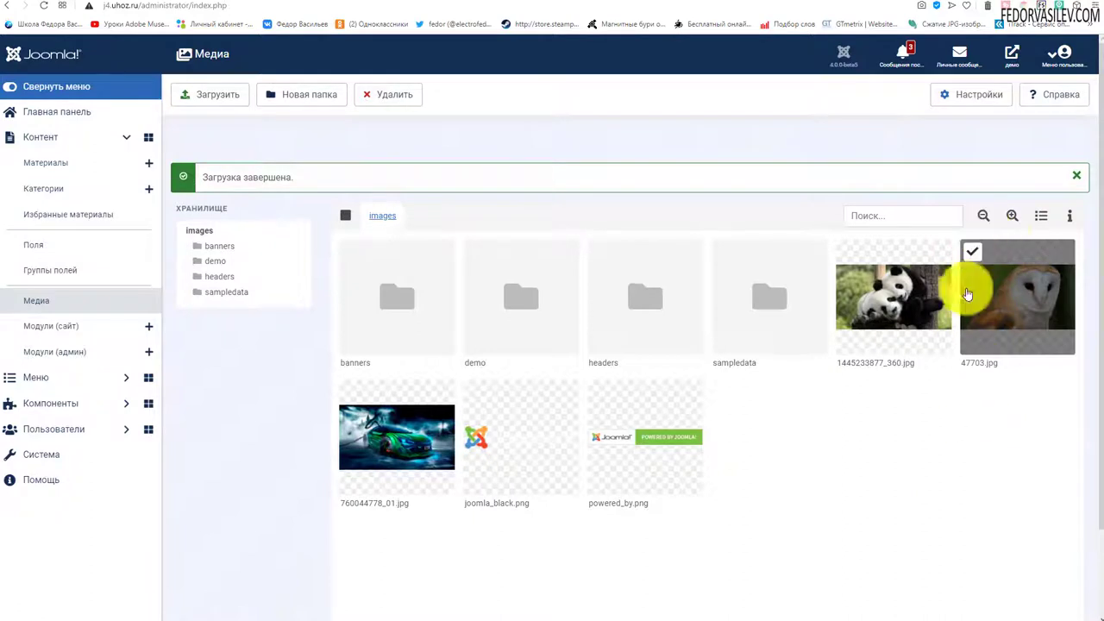
click(1069, 217)
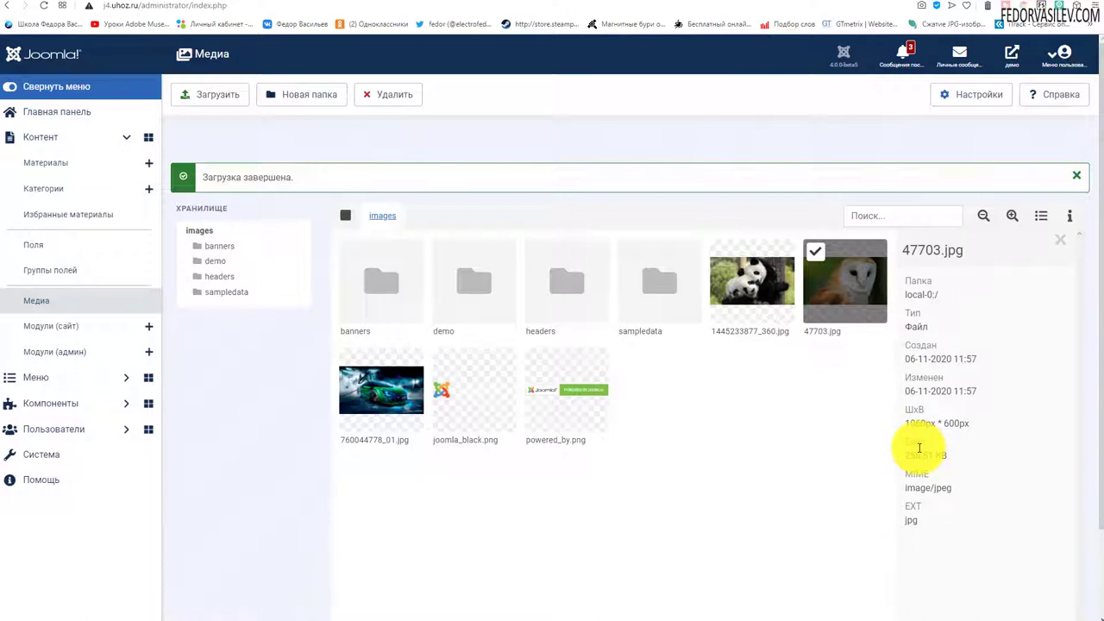
click(1042, 216)
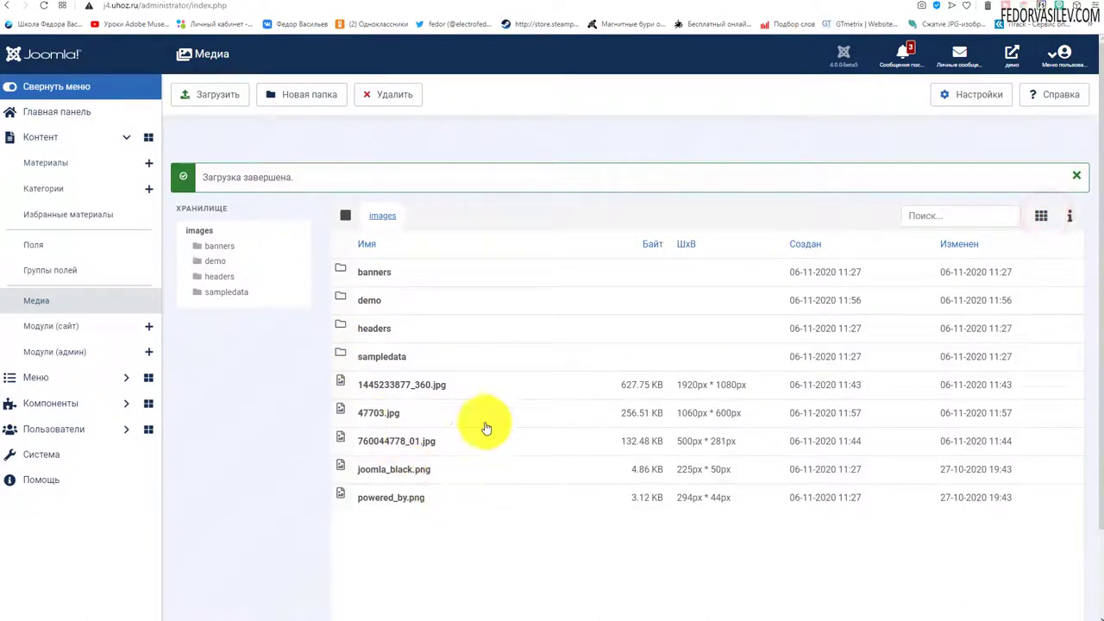
click(1042, 215)
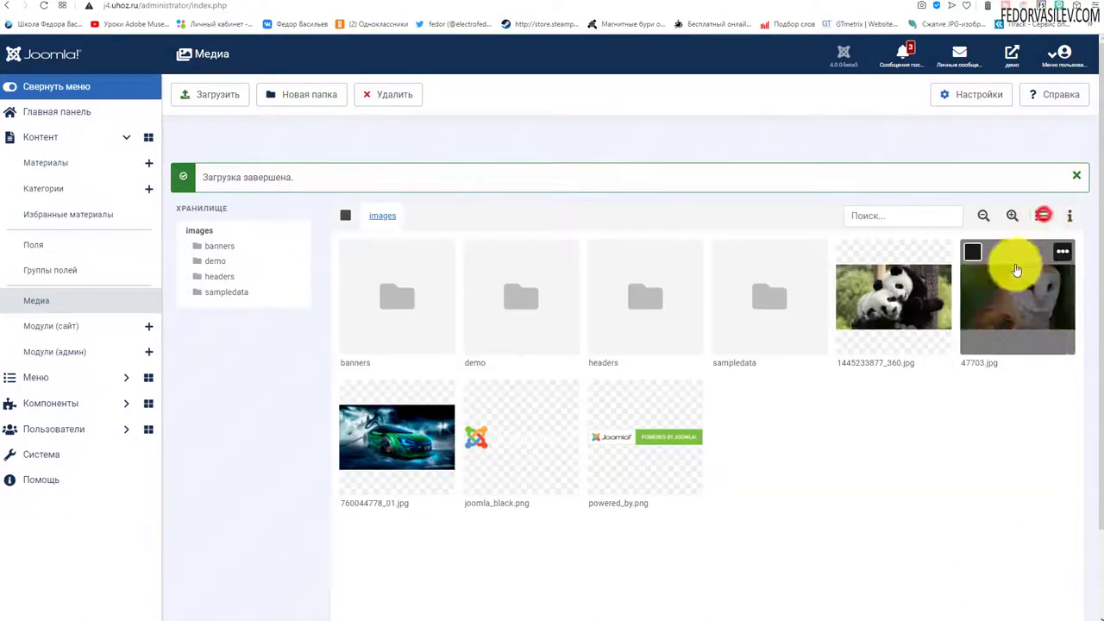
Step: Select 47703.jpg, view its full-size preview and close the preview
click(974, 252)
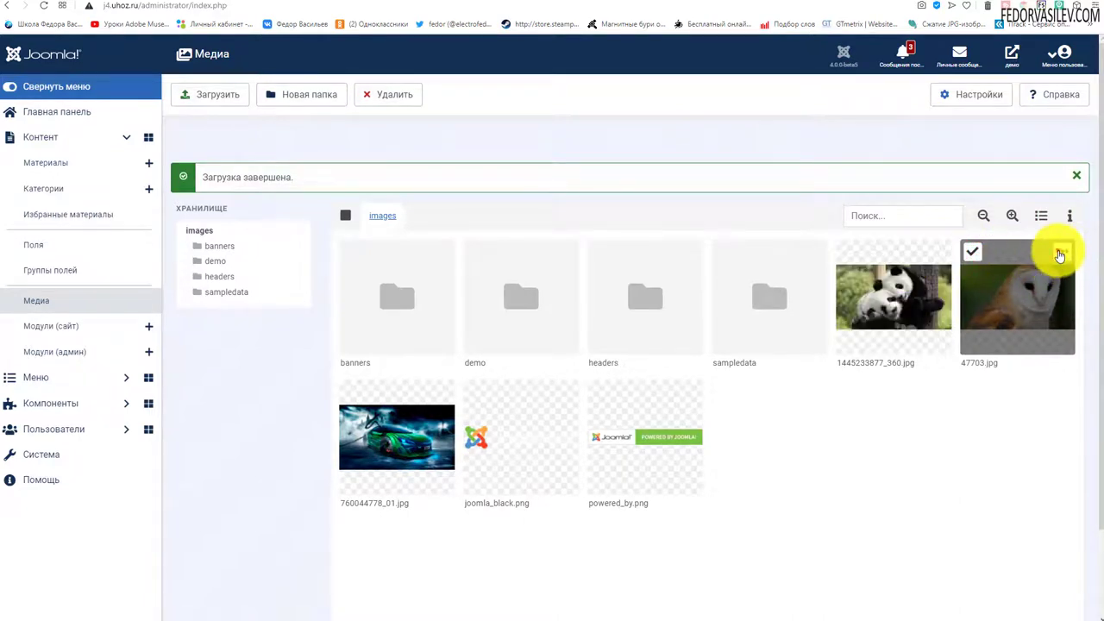
click(1036, 291)
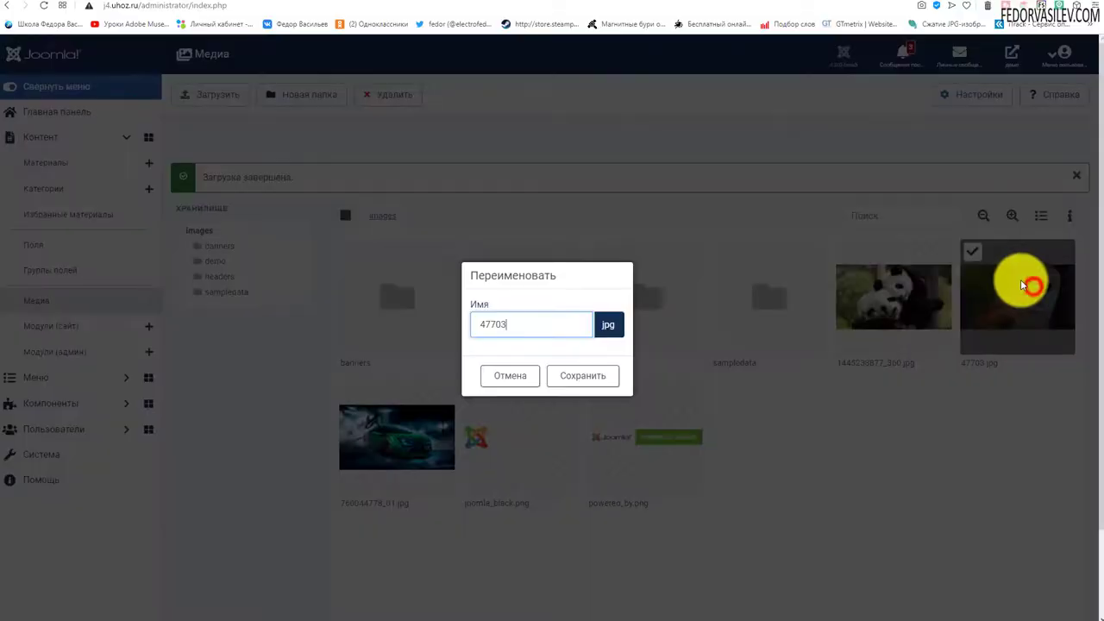
click(509, 376)
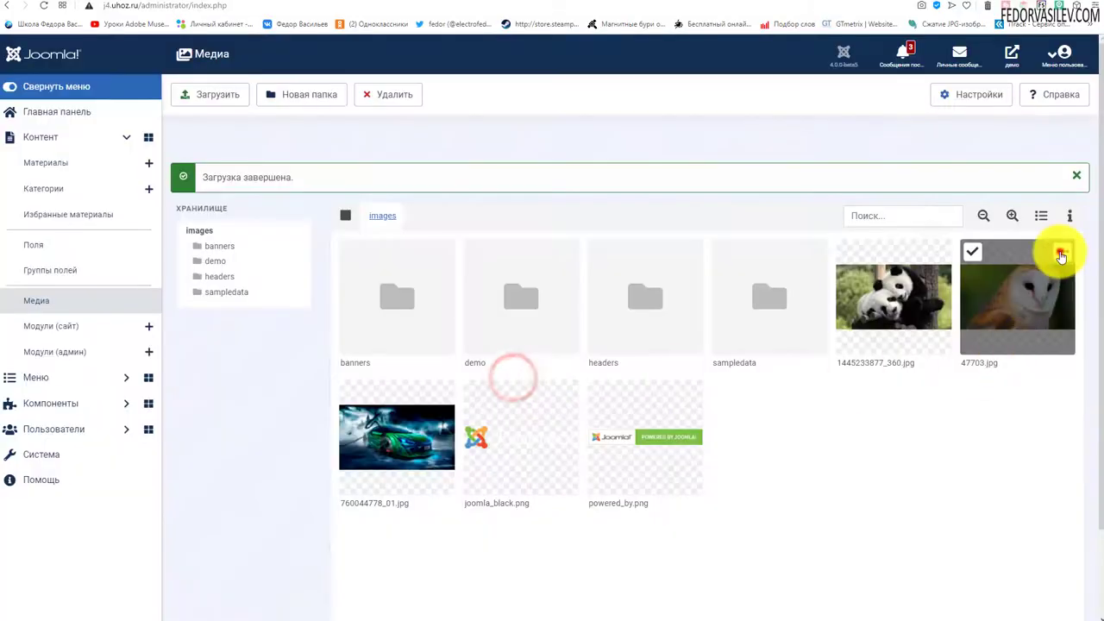
click(1035, 253)
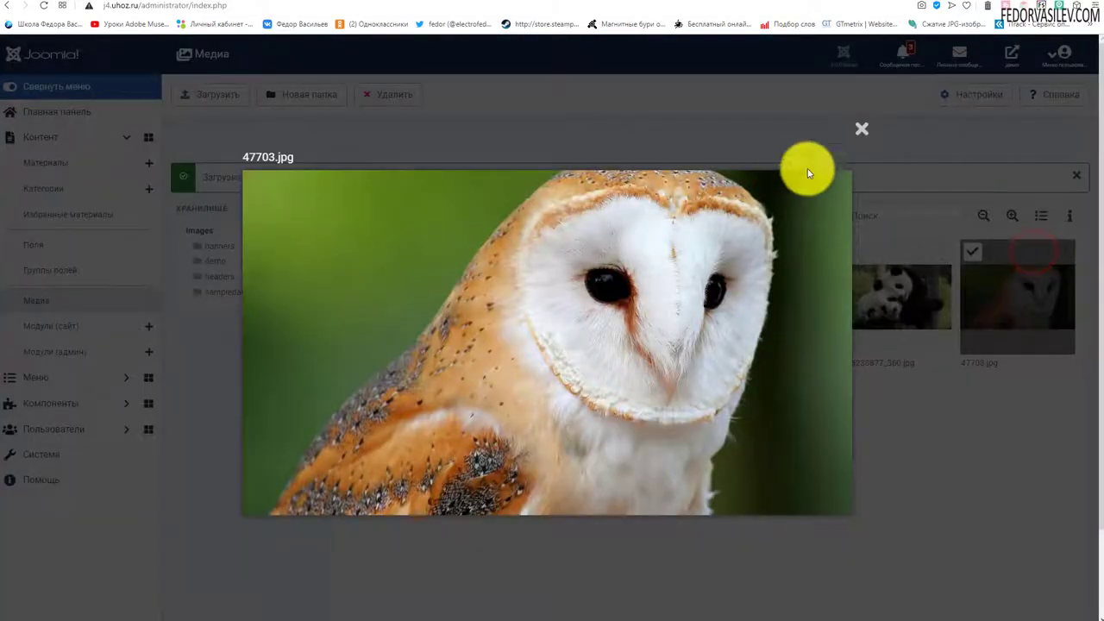
scroll(772, 244, down, 1)
scroll(853, 148, up, 1)
click(858, 129)
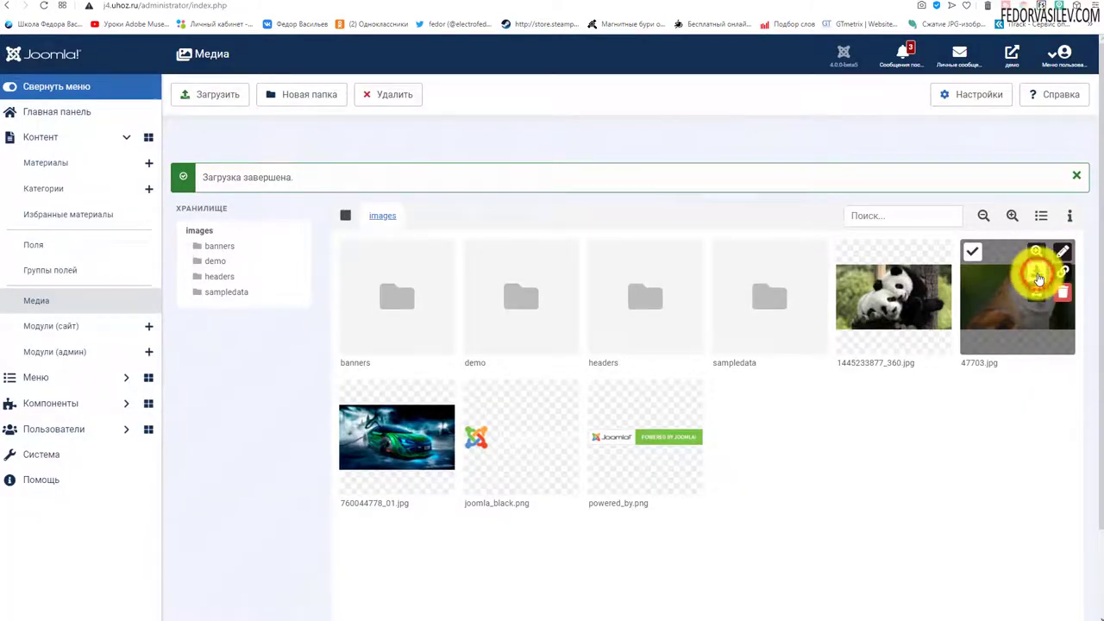
Step: Download 47703.jpg to the computer, keeping the suggested file name and the JPEG Image type
click(1037, 272)
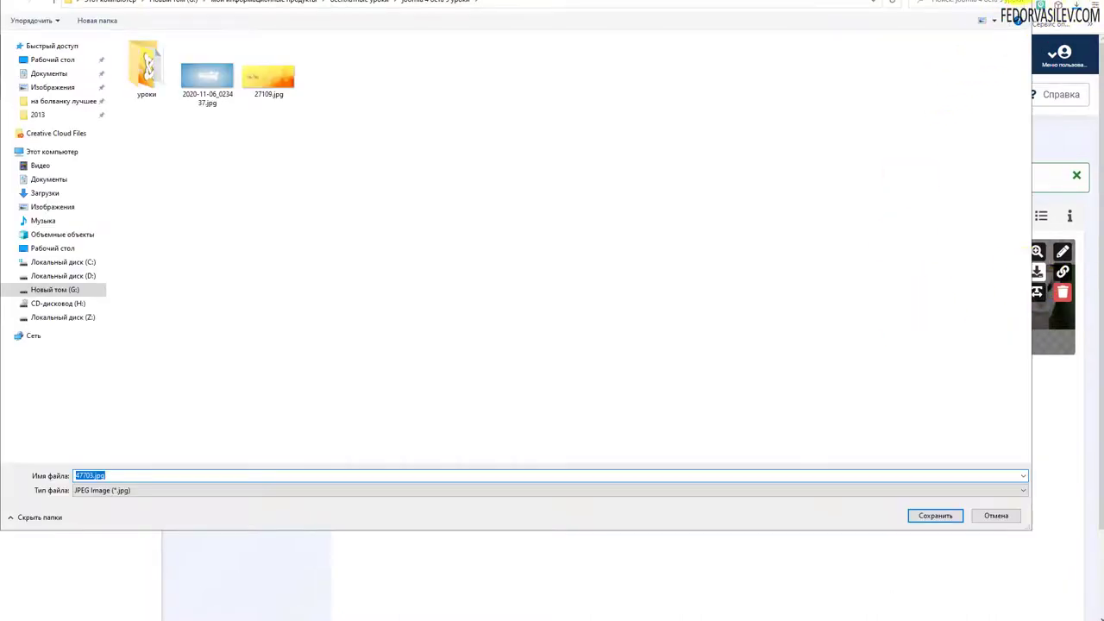
key(Return)
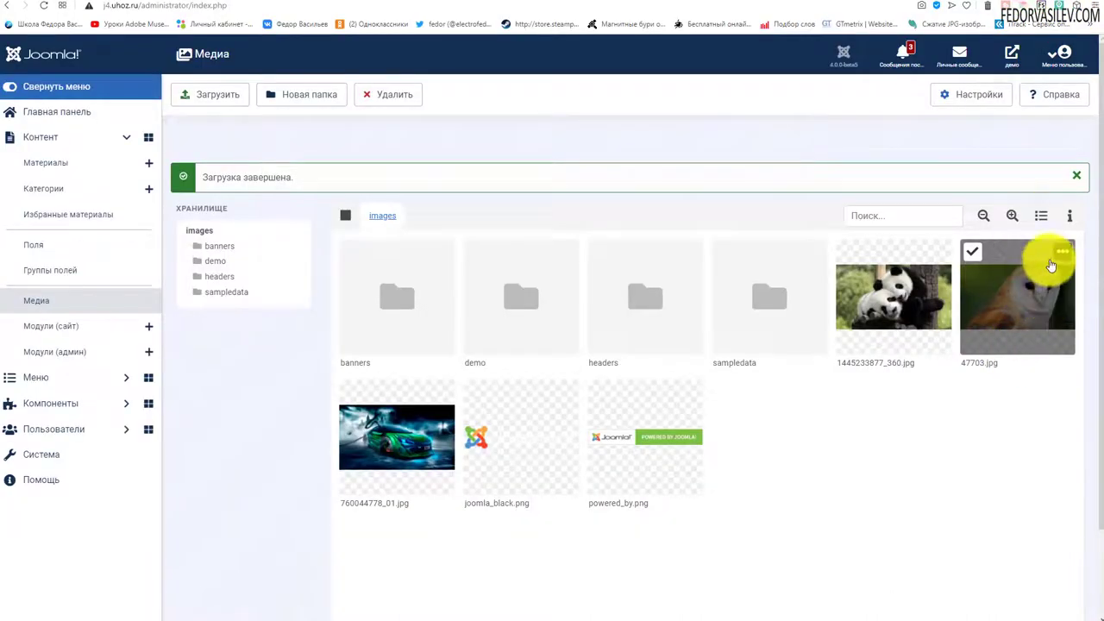
click(1059, 258)
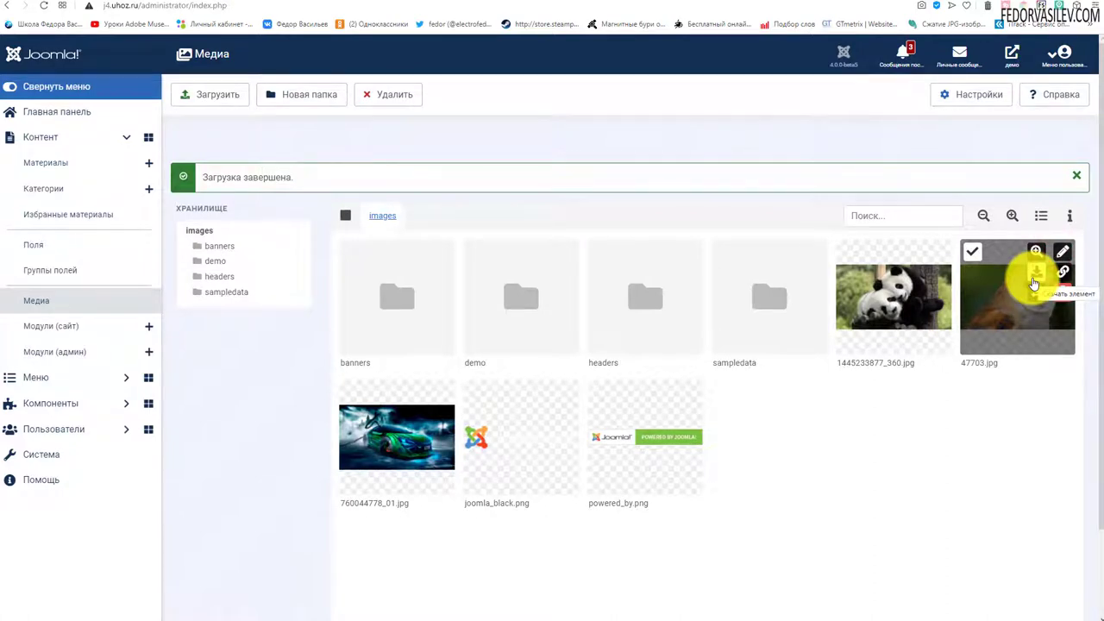
click(1061, 252)
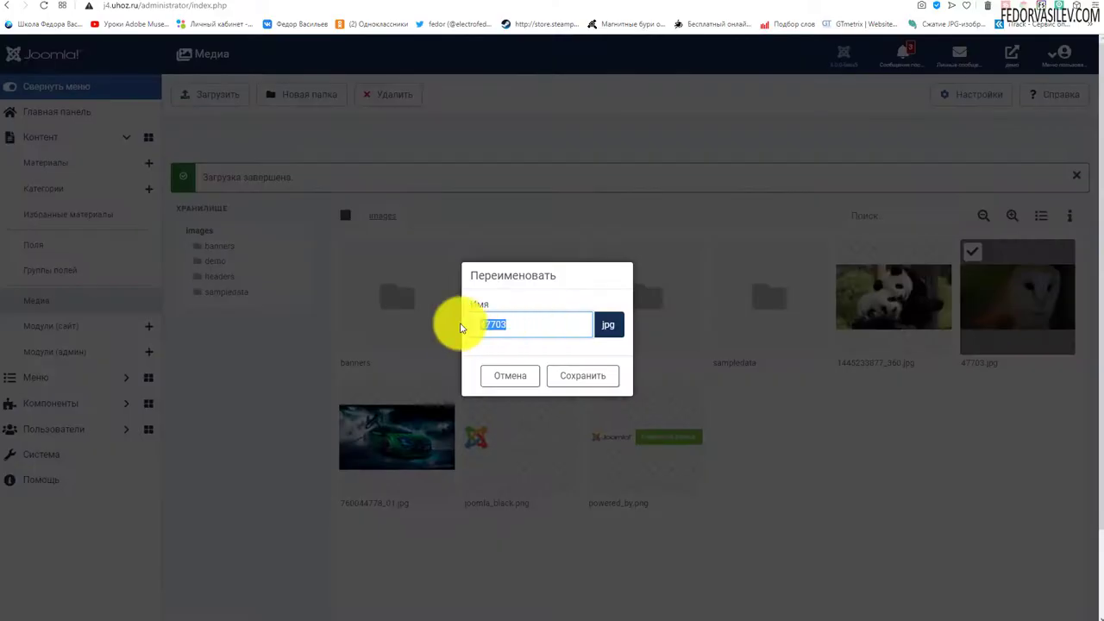
click(535, 323)
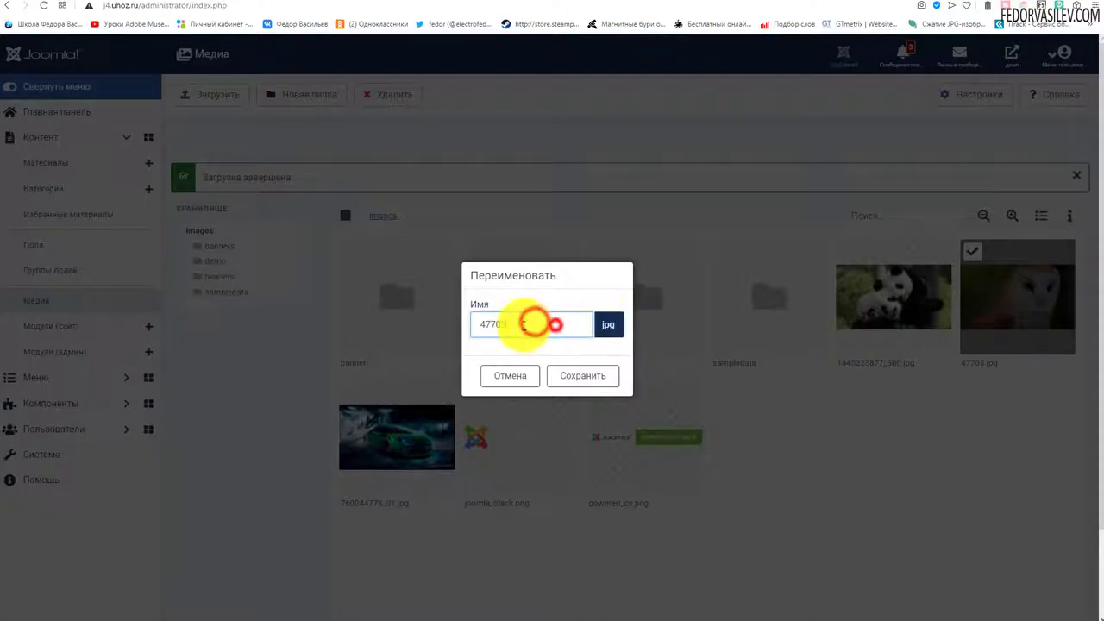
drag(524, 325, 456, 325)
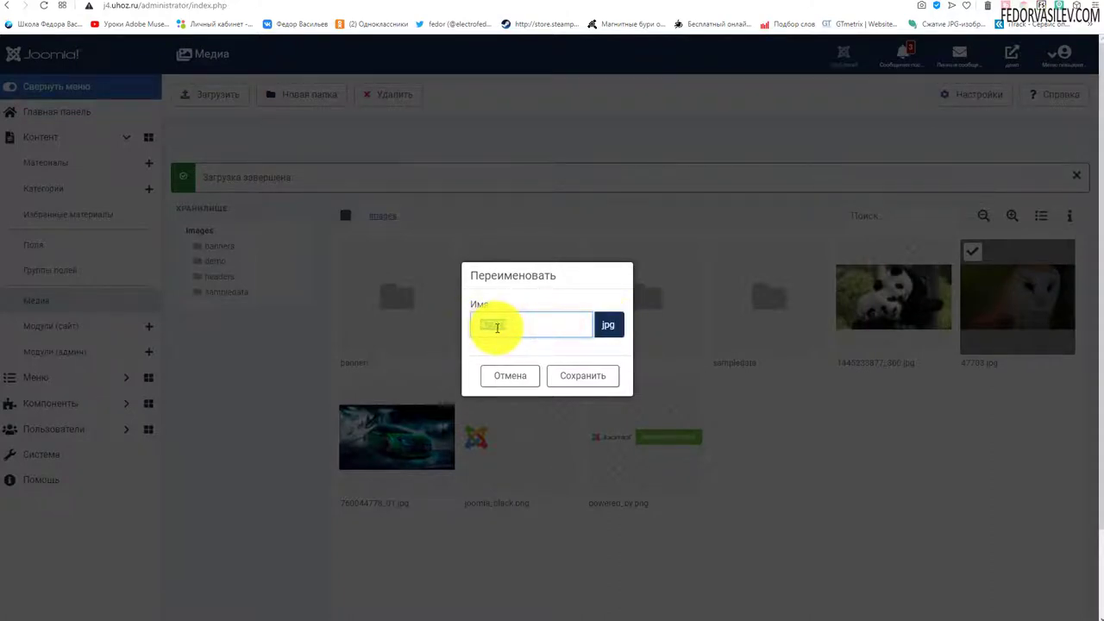
click(538, 323)
drag(537, 322, 452, 323)
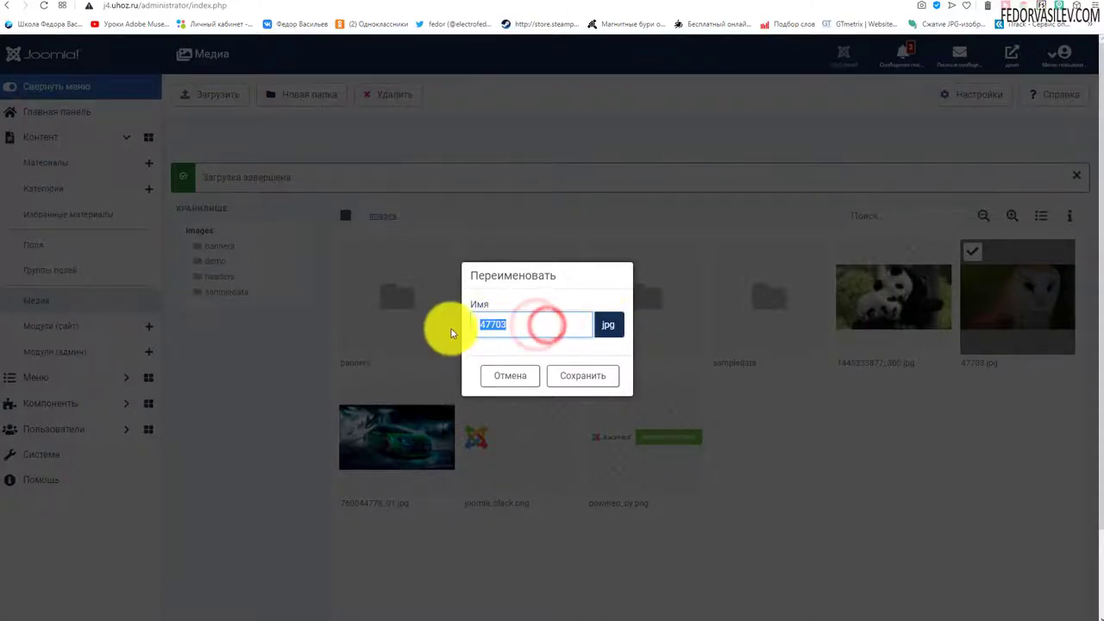
click(493, 374)
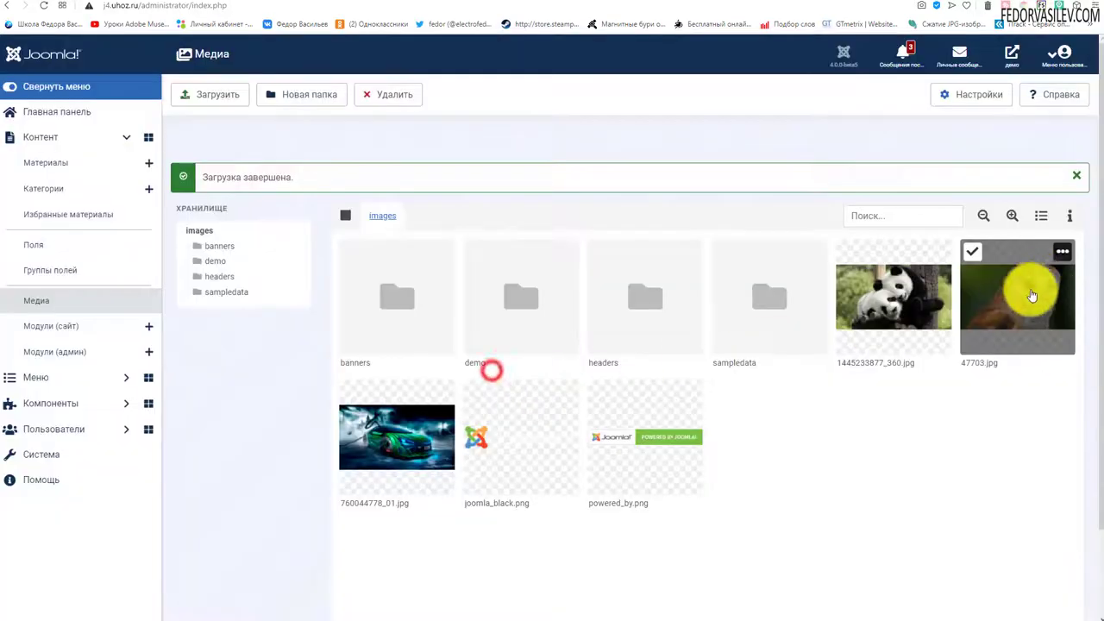
Step: View the shareable link of 47703.jpg and close the sharing dialog
click(1063, 252)
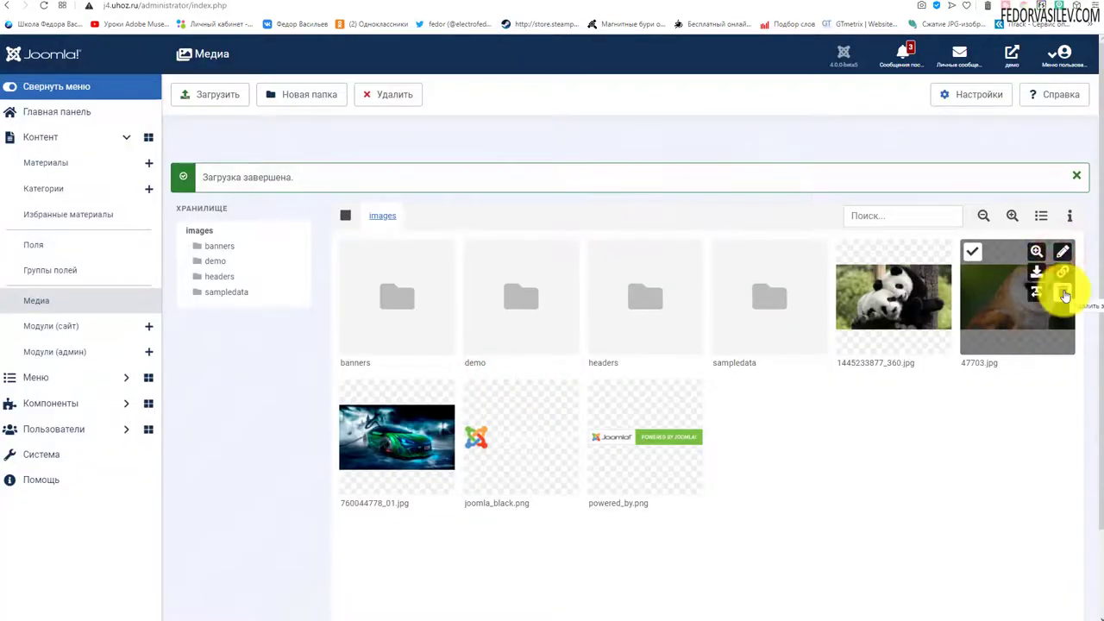
click(1067, 272)
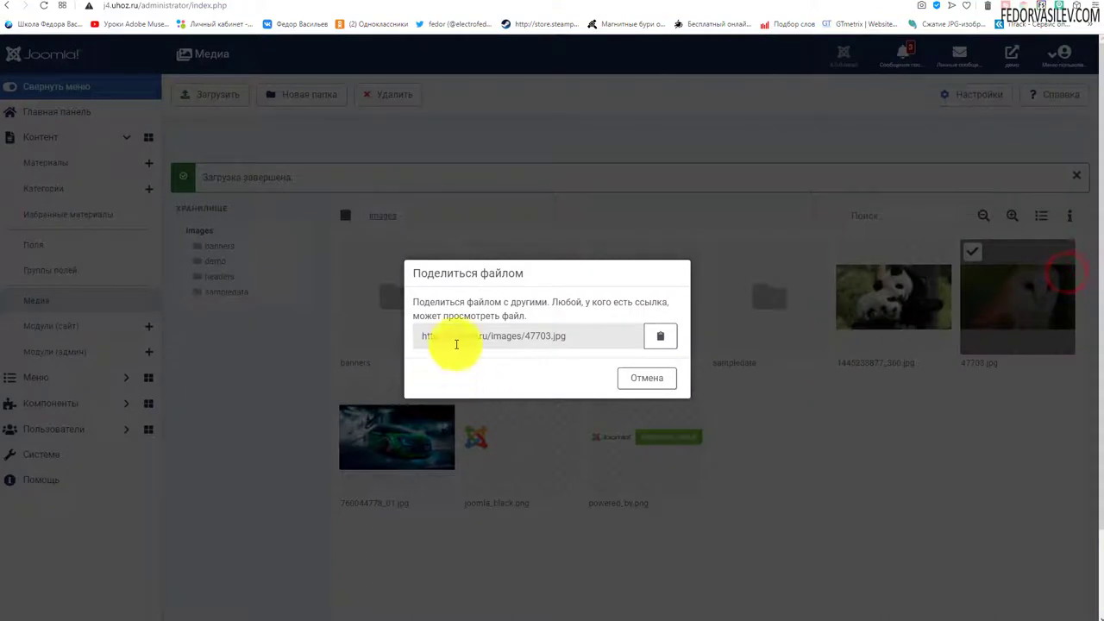
click(581, 337)
click(640, 380)
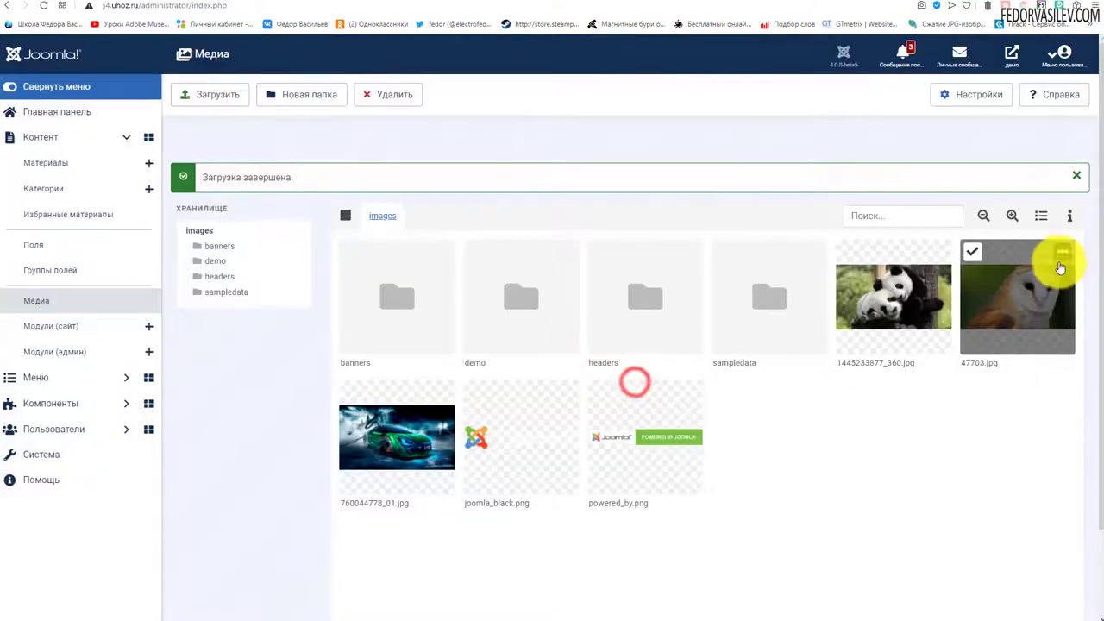
Step: Open 47703.jpg in the media editor
click(1062, 255)
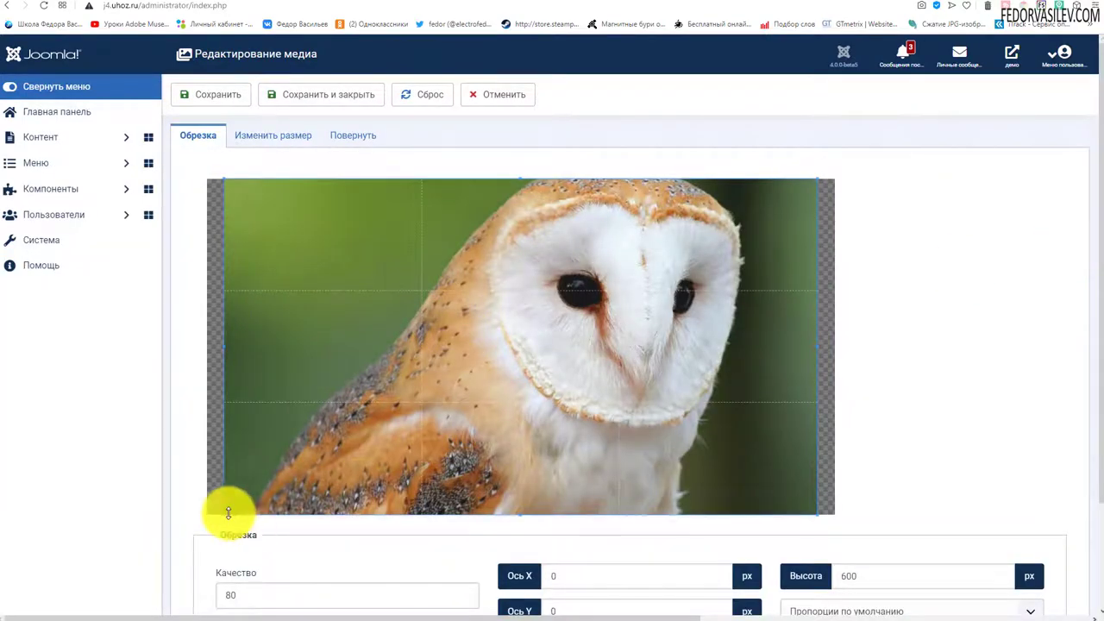
Step: Shrink the crop frame around the owl's head to about 751 × 425 px, starting near X 309 and Y 4
drag(223, 513, 321, 460)
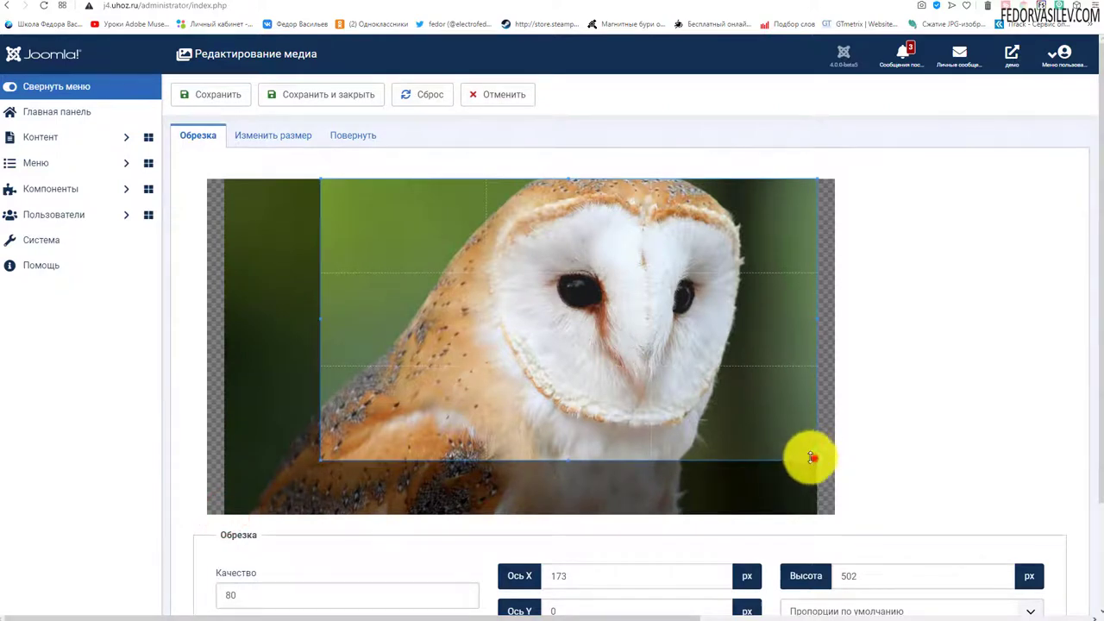
drag(810, 457, 572, 314)
drag(546, 365, 661, 395)
mouse_move(589, 347)
mouse_down()
mouse_move(591, 404)
mouse_move(616, 253)
mouse_move(385, 389)
mouse_move(599, 323)
mouse_move(602, 345)
mouse_up()
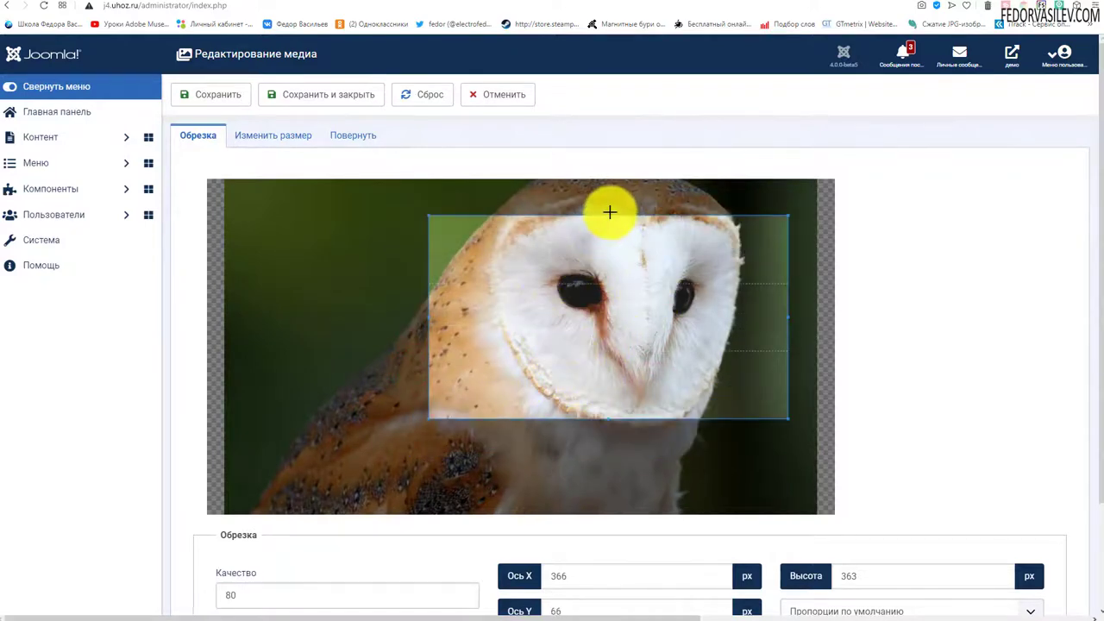
drag(609, 213, 611, 163)
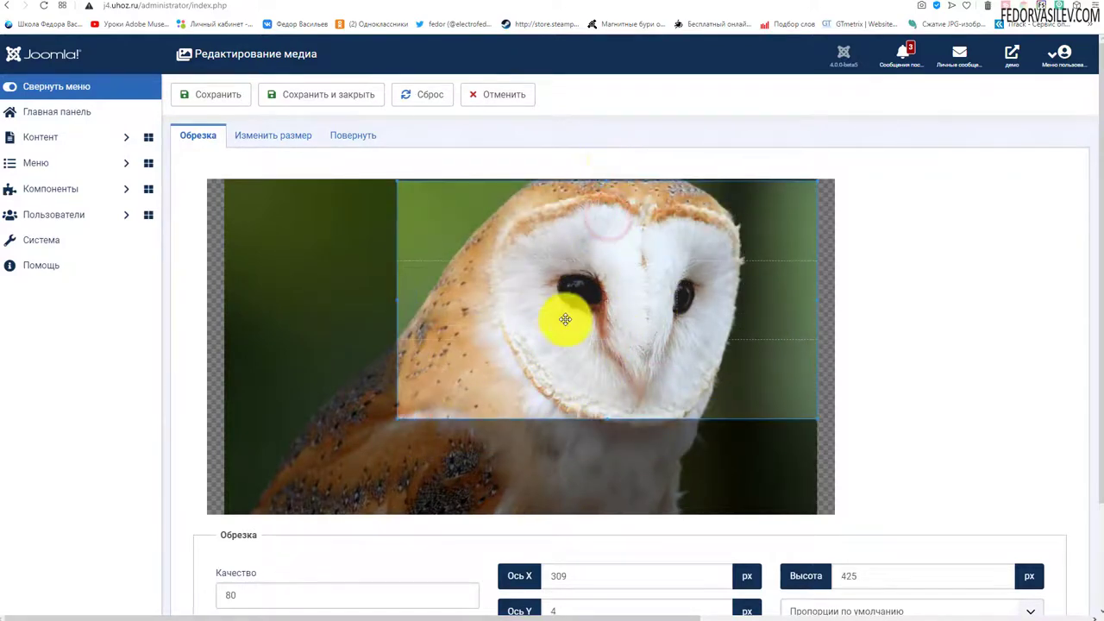
Step: Reposition the crop frame over the owl's head at about X 277 px and Y 0 px
scroll(319, 338, down, 2)
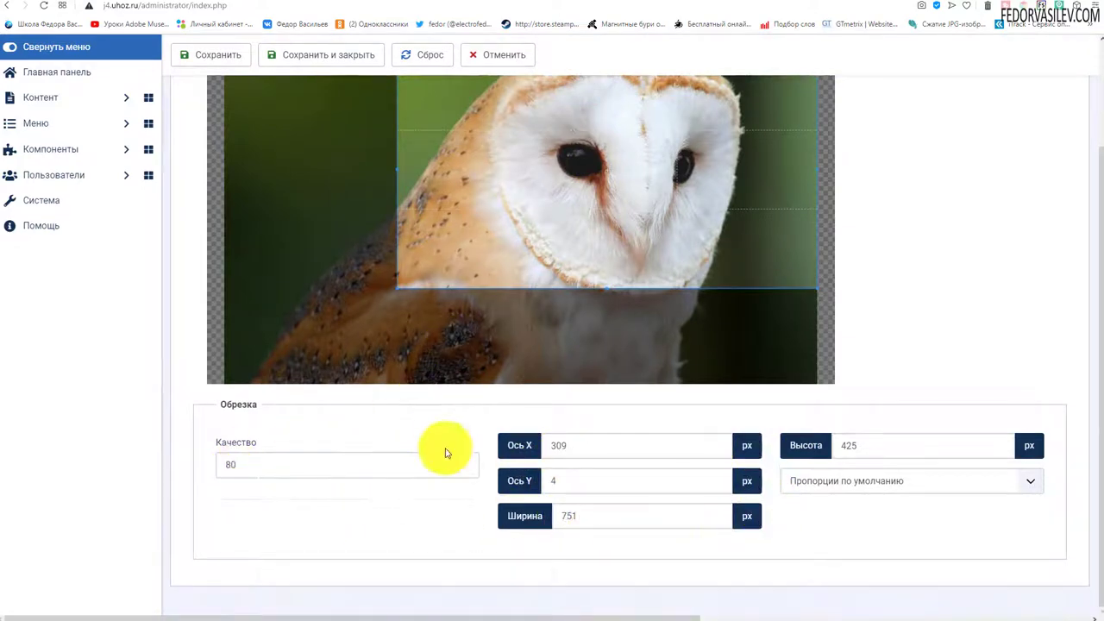
scroll(444, 451, up, 2)
drag(537, 312, 452, 395)
scroll(517, 379, down, 2)
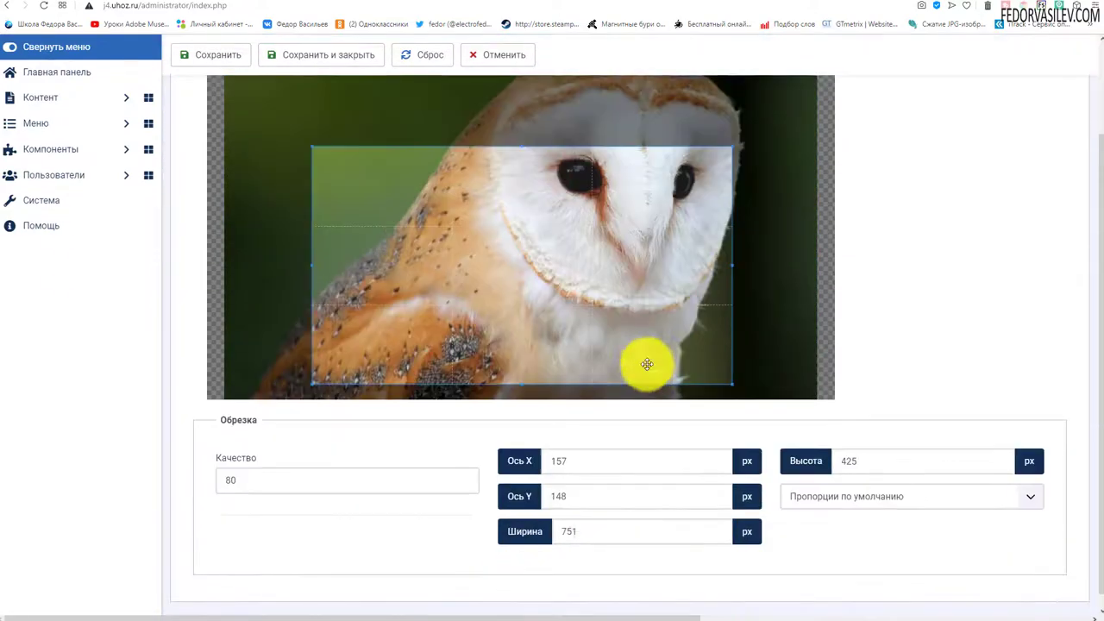
mouse_move(534, 272)
mouse_down()
mouse_move(543, 258)
mouse_move(550, 268)
mouse_up()
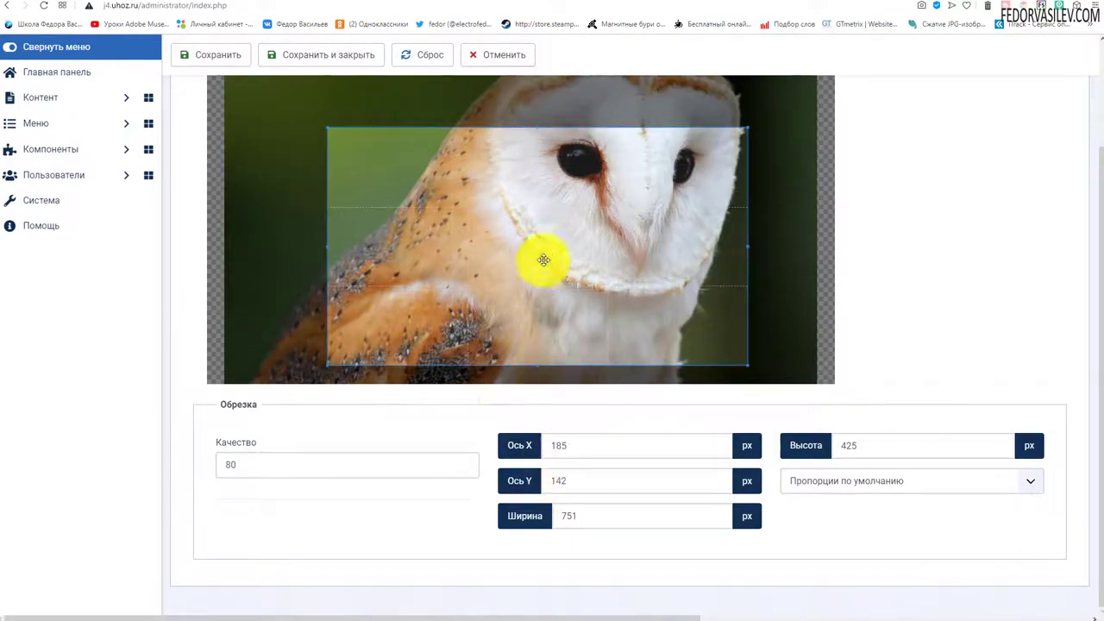
drag(559, 314, 595, 253)
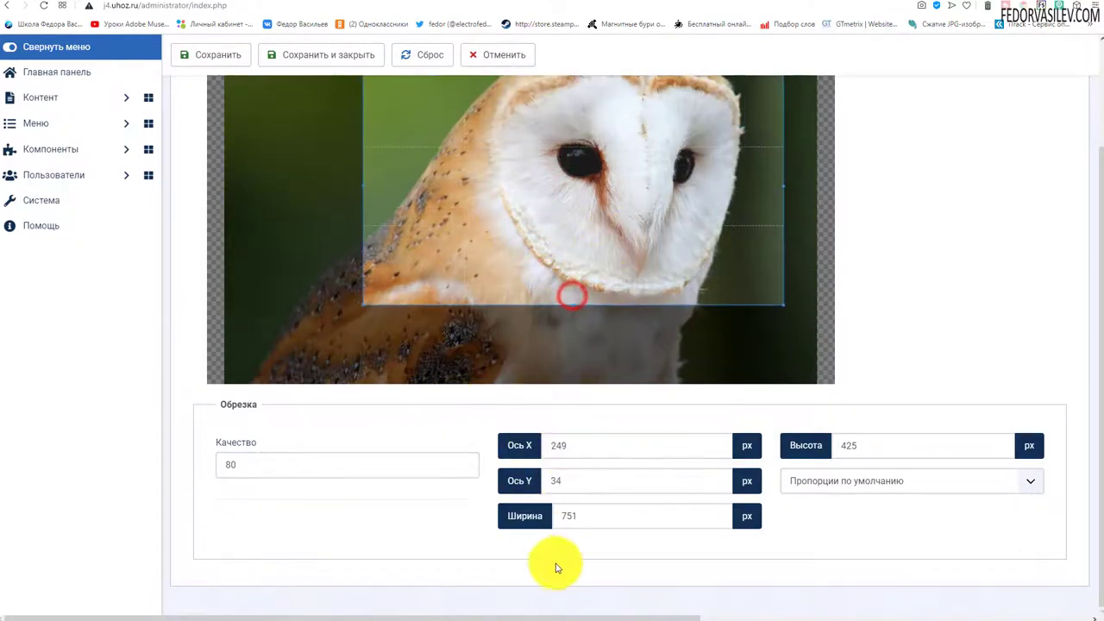
scroll(648, 313, up, 2)
drag(648, 313, 631, 177)
scroll(628, 333, down, 2)
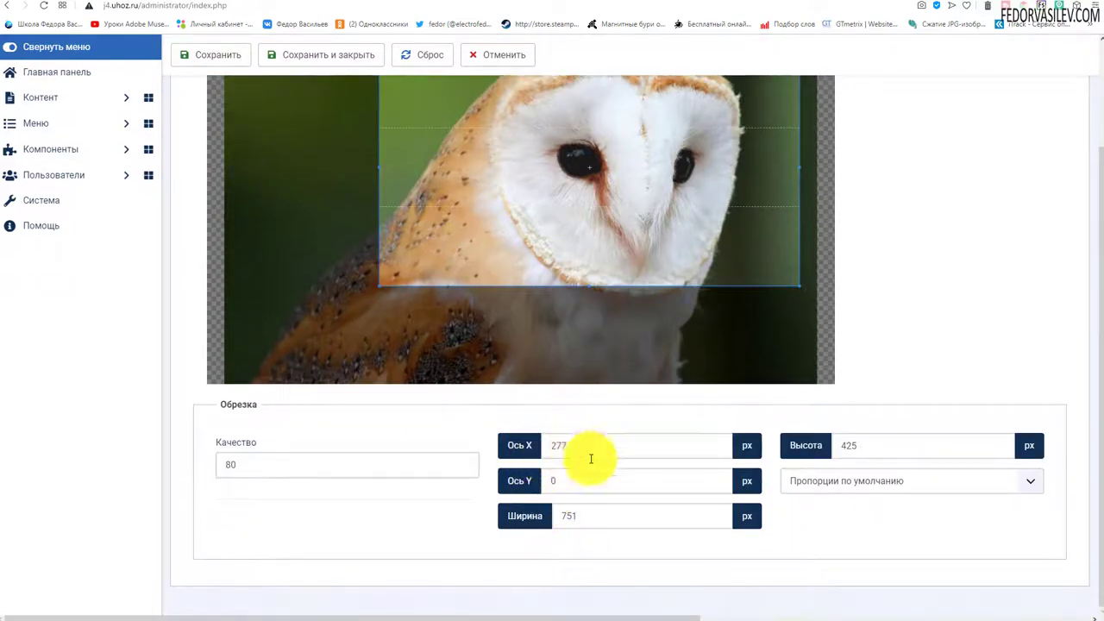
Step: Shift the crop frame to about X 300 px and save the cropped image
click(242, 466)
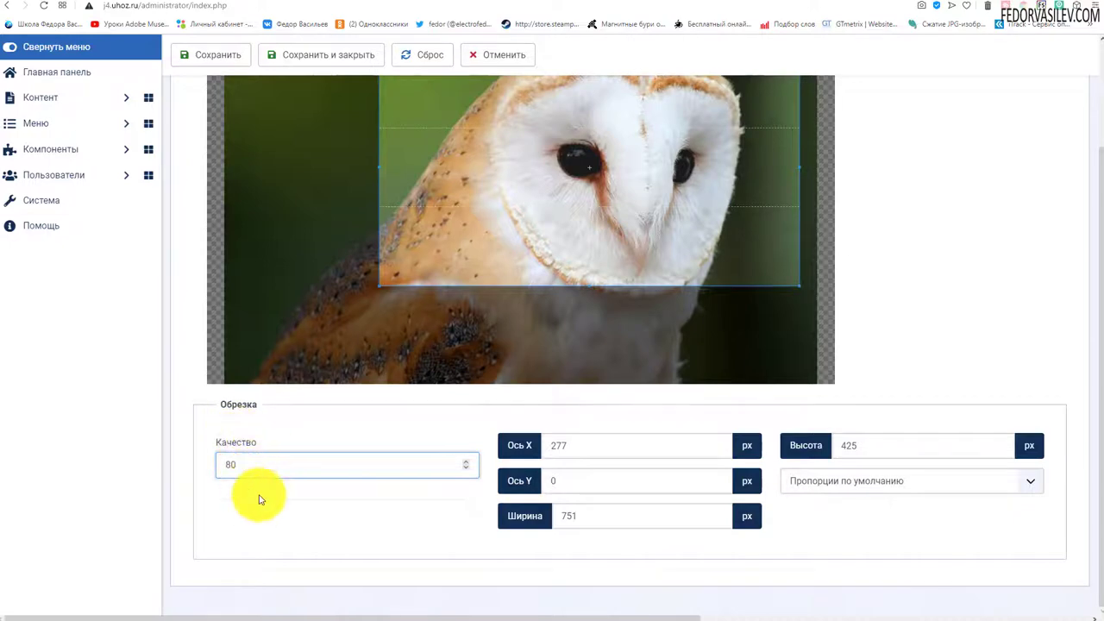
scroll(259, 498, up, 2)
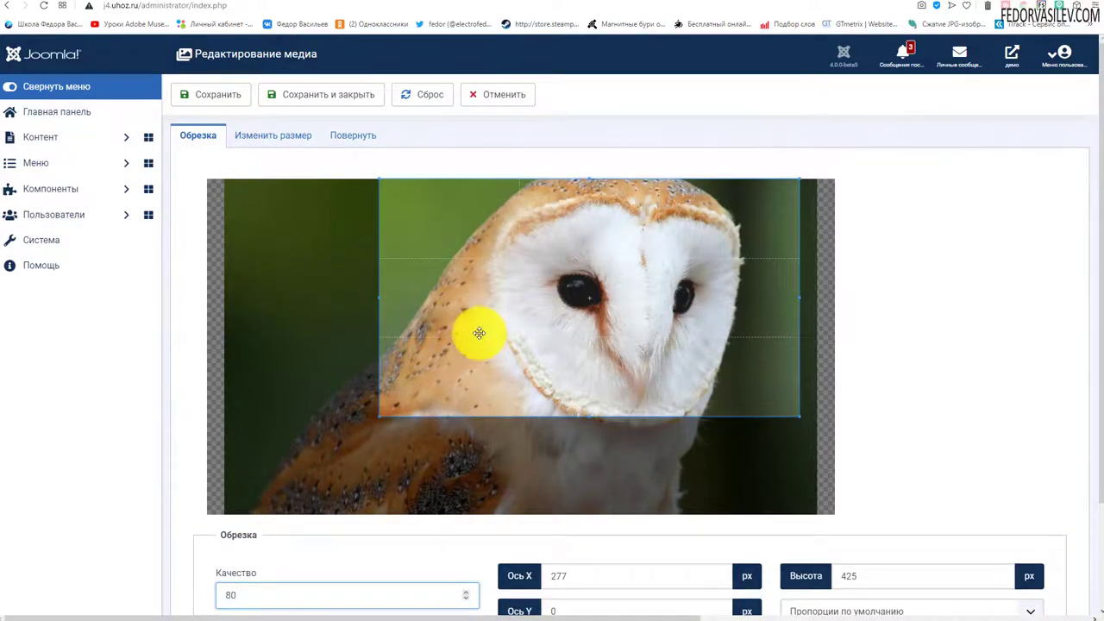
mouse_move(517, 345)
mouse_down()
mouse_move(525, 389)
mouse_move(532, 331)
mouse_up()
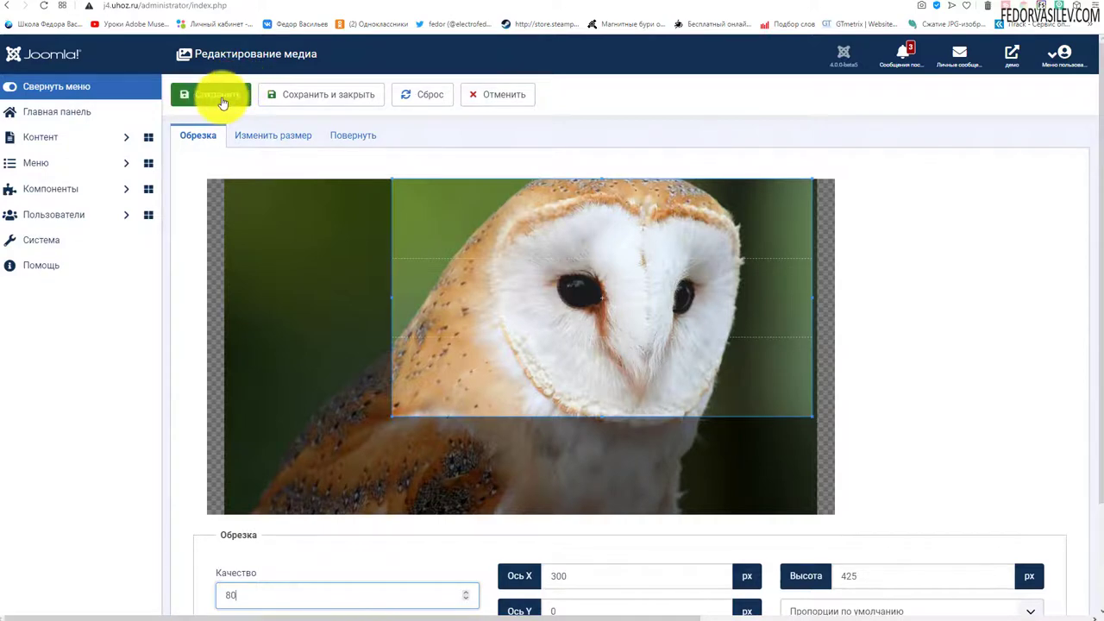
click(221, 102)
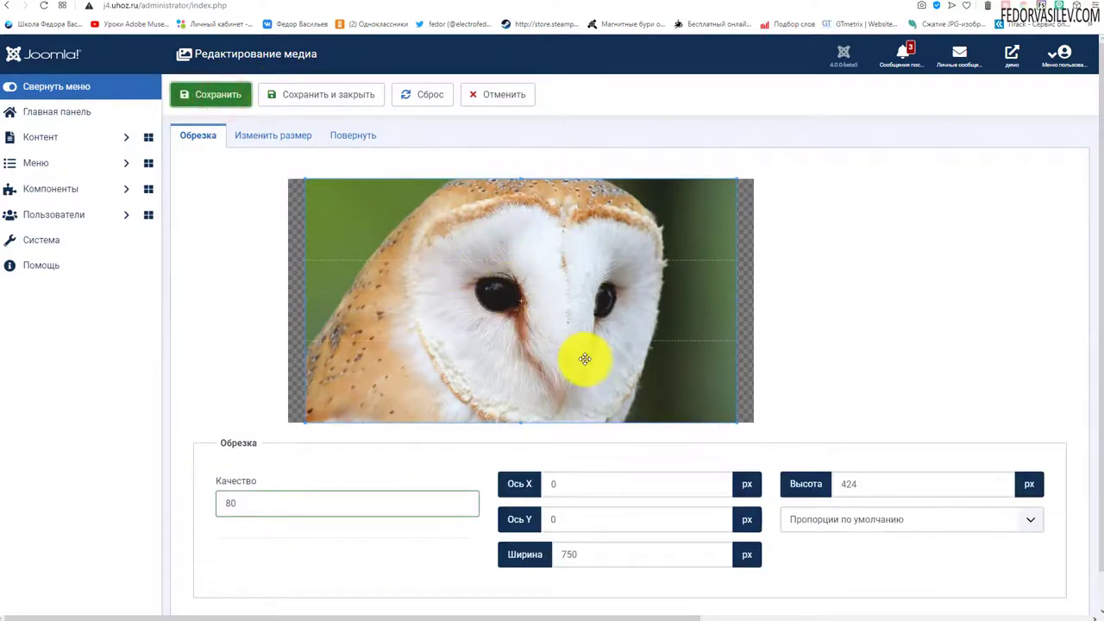
Step: Scale the cropped image down proportionally, trying a width of 686 px first, to a height of about 215 px
click(273, 135)
scroll(468, 508, down, 1)
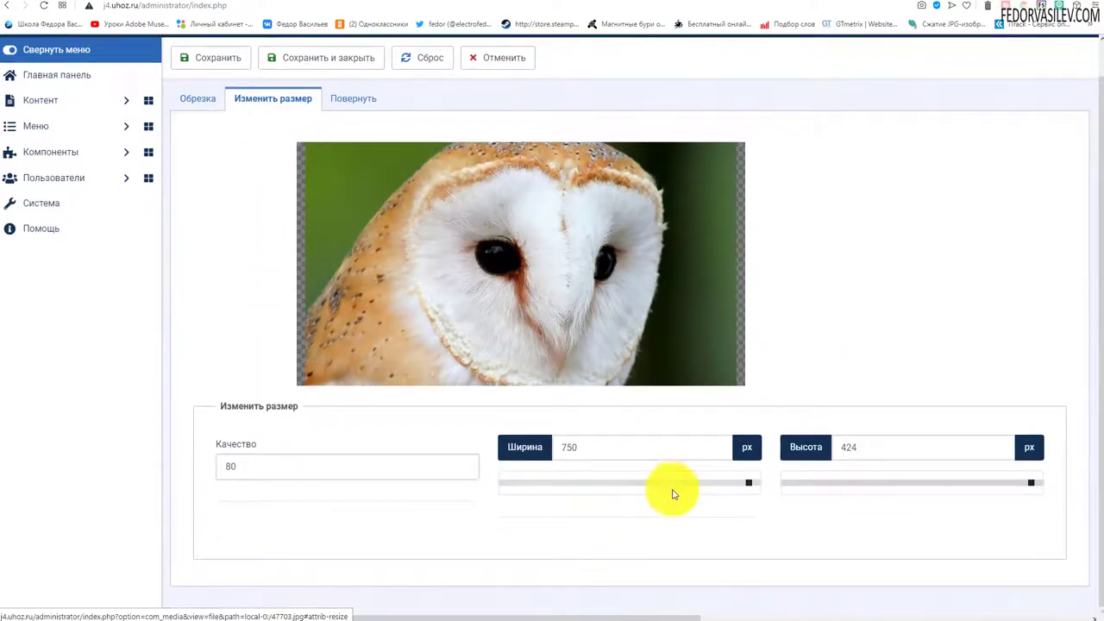
drag(748, 489, 729, 470)
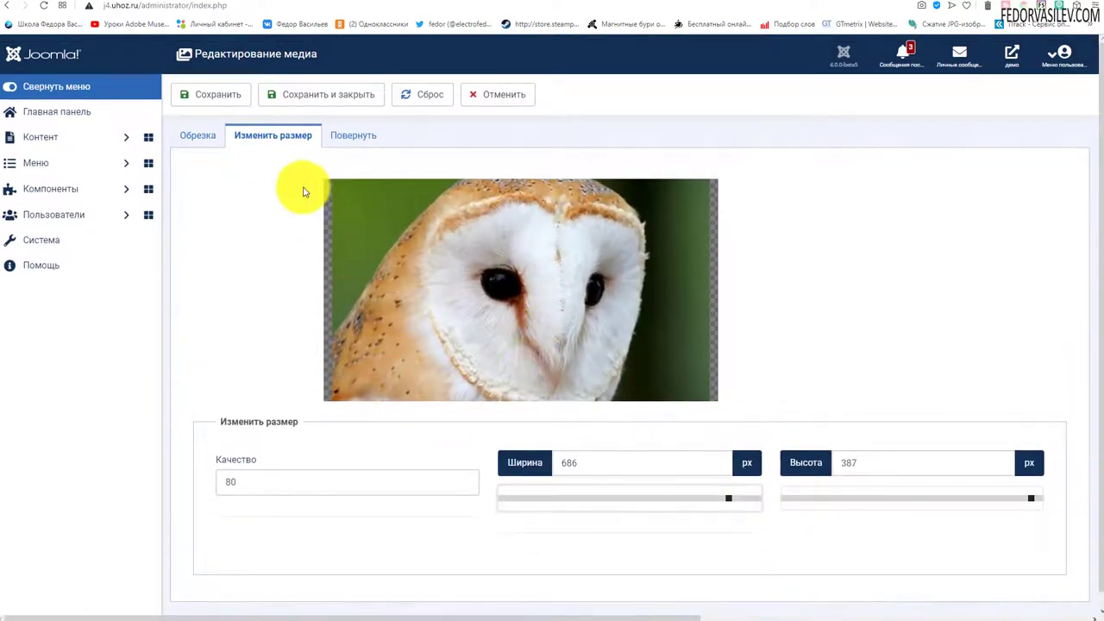
click(201, 141)
click(253, 138)
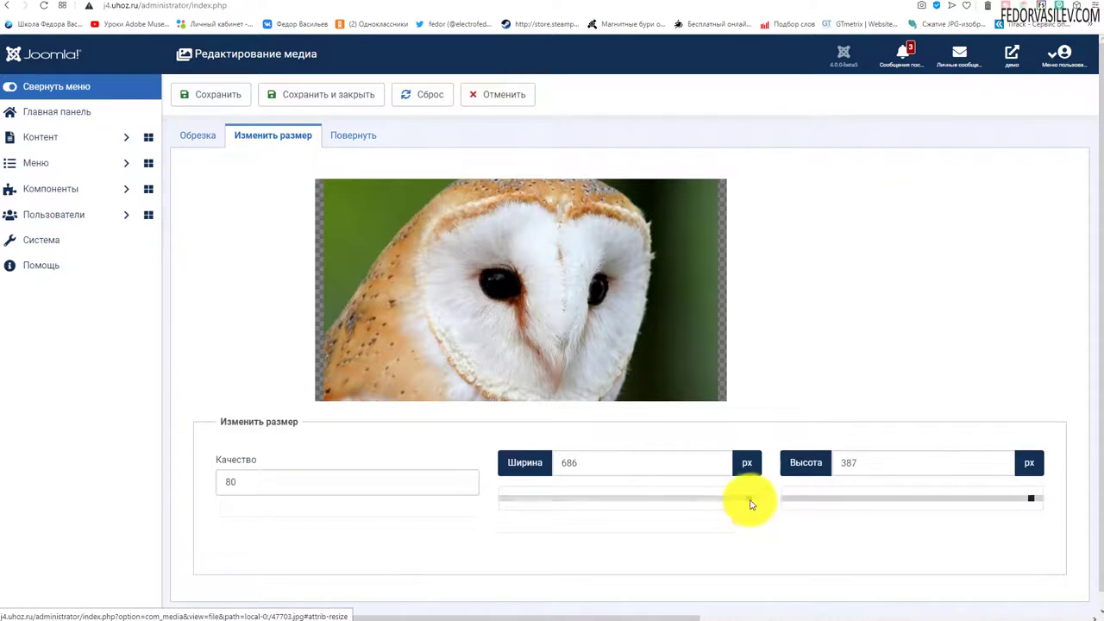
drag(750, 505, 655, 406)
click(602, 366)
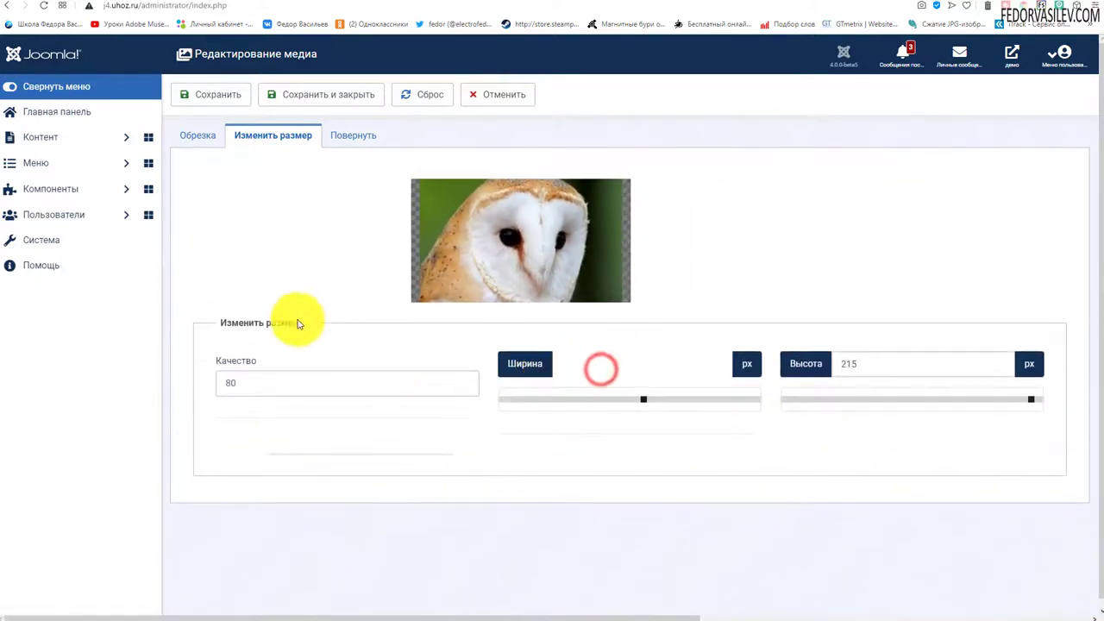
Step: Try rotating the image by 90, 180 and 270 degrees, set the rotation back to 0, and save and close it
click(342, 143)
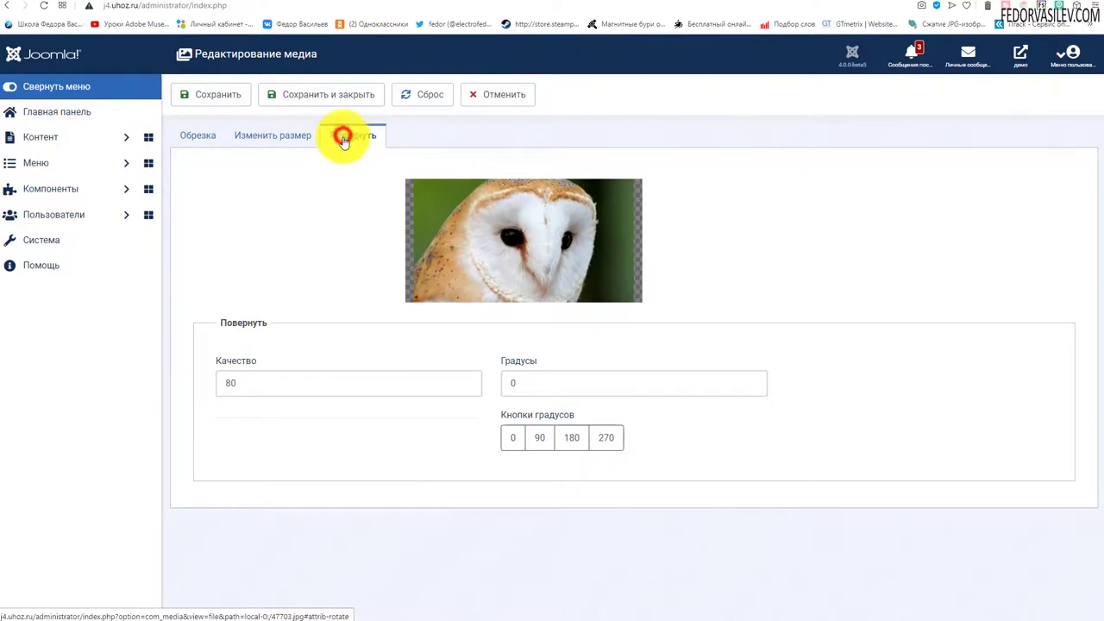
click(545, 439)
click(568, 533)
click(608, 438)
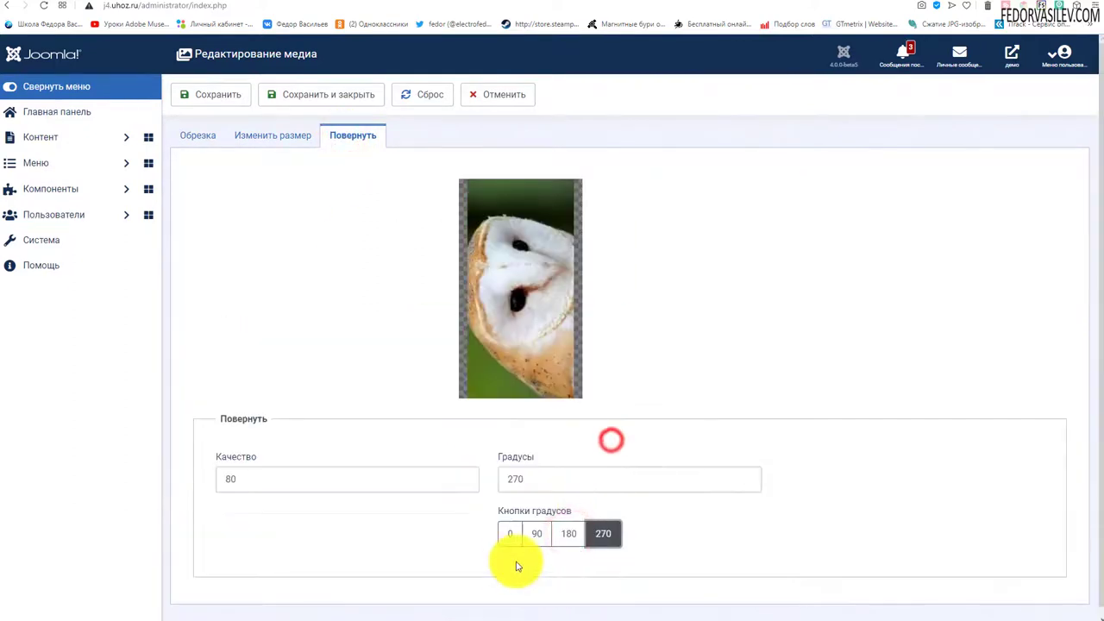
click(510, 533)
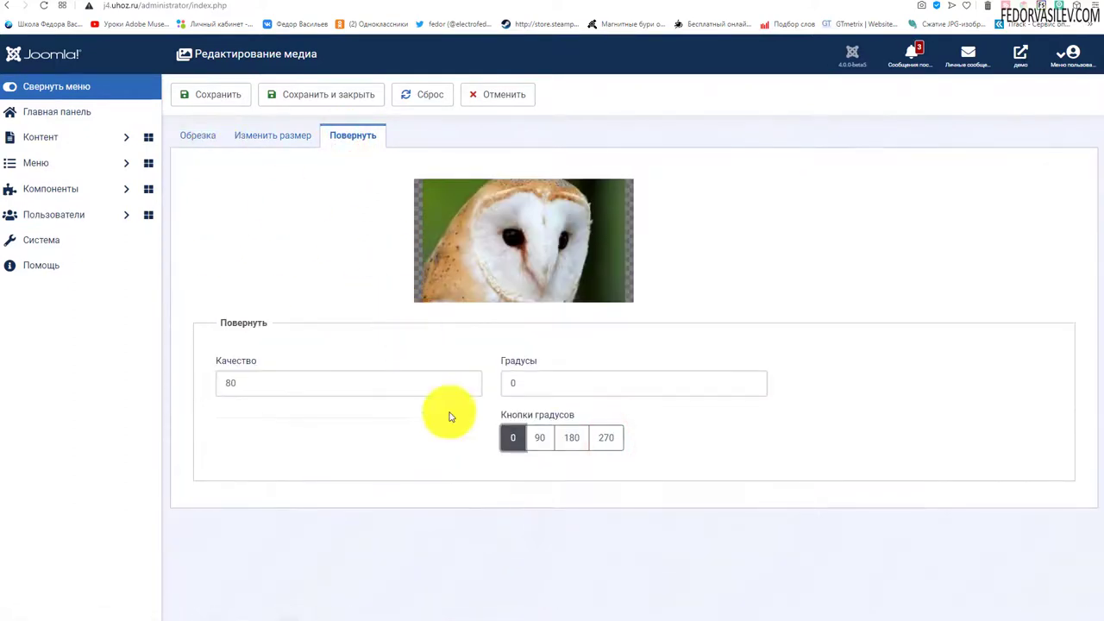
click(540, 441)
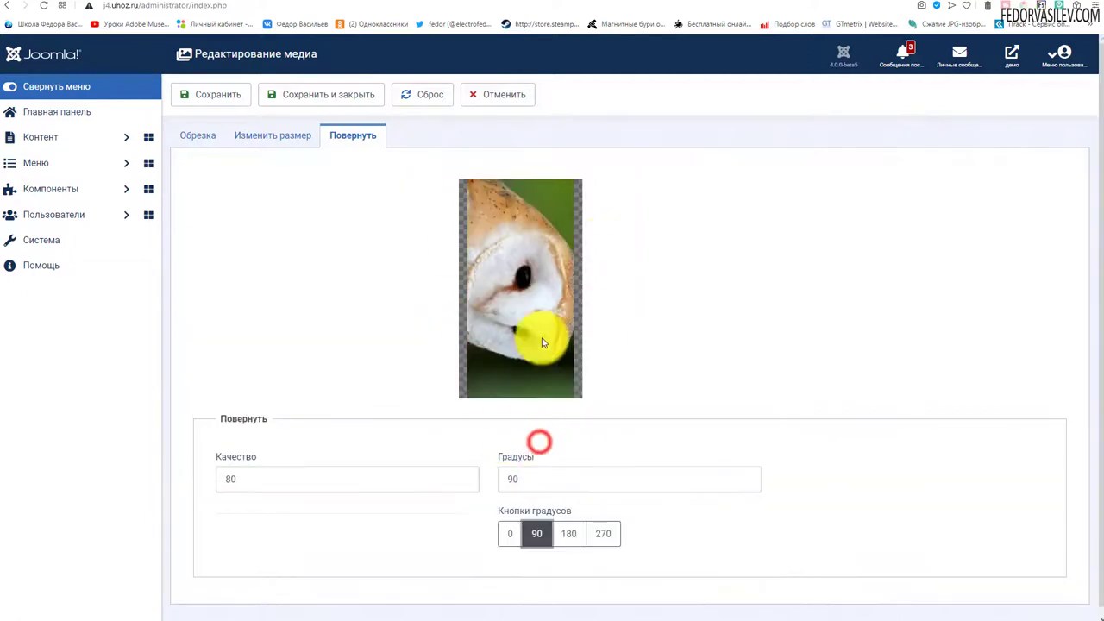
click(506, 537)
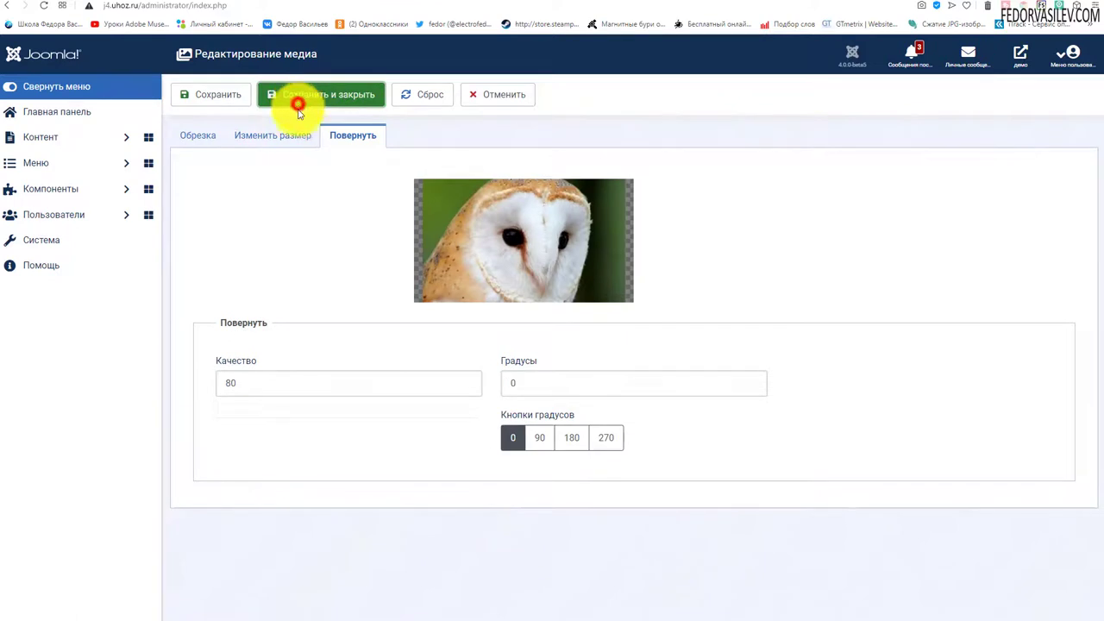
click(298, 107)
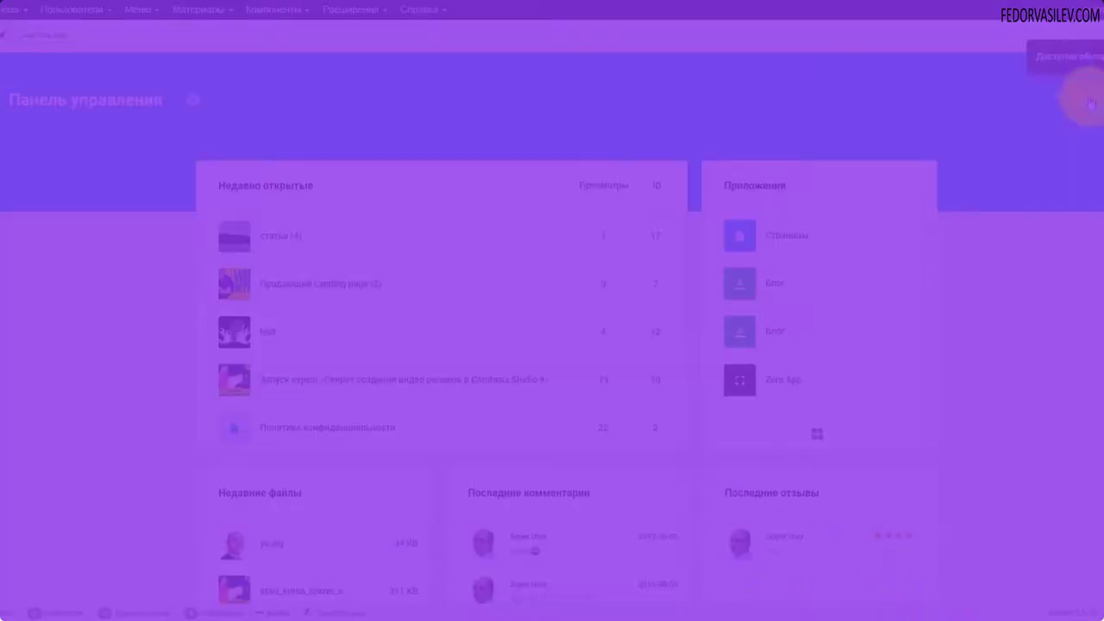
click(1094, 107)
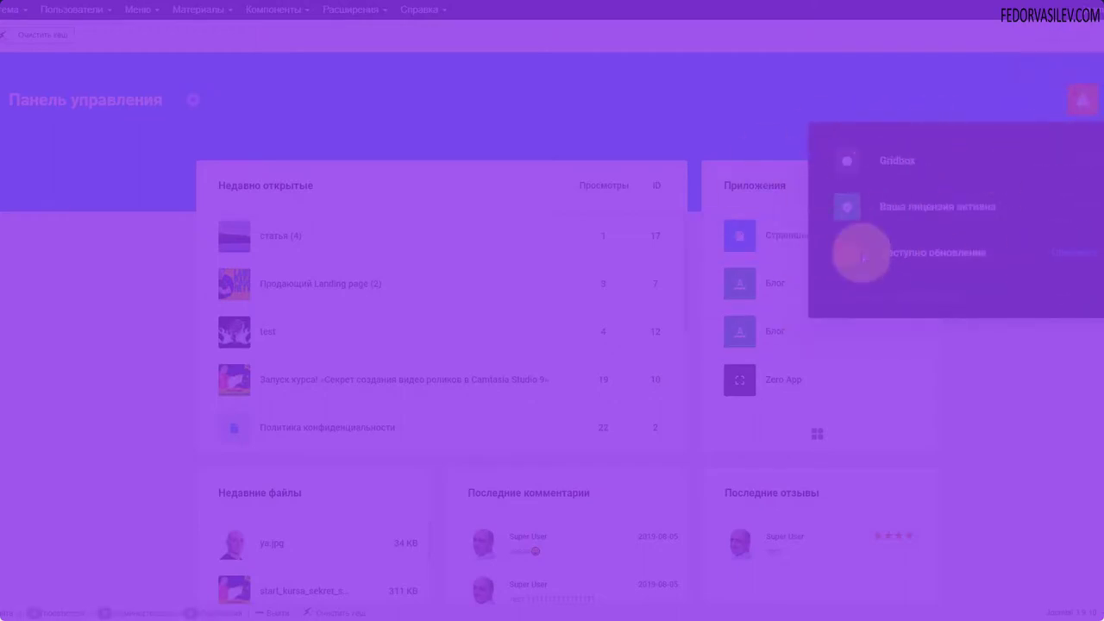
click(887, 173)
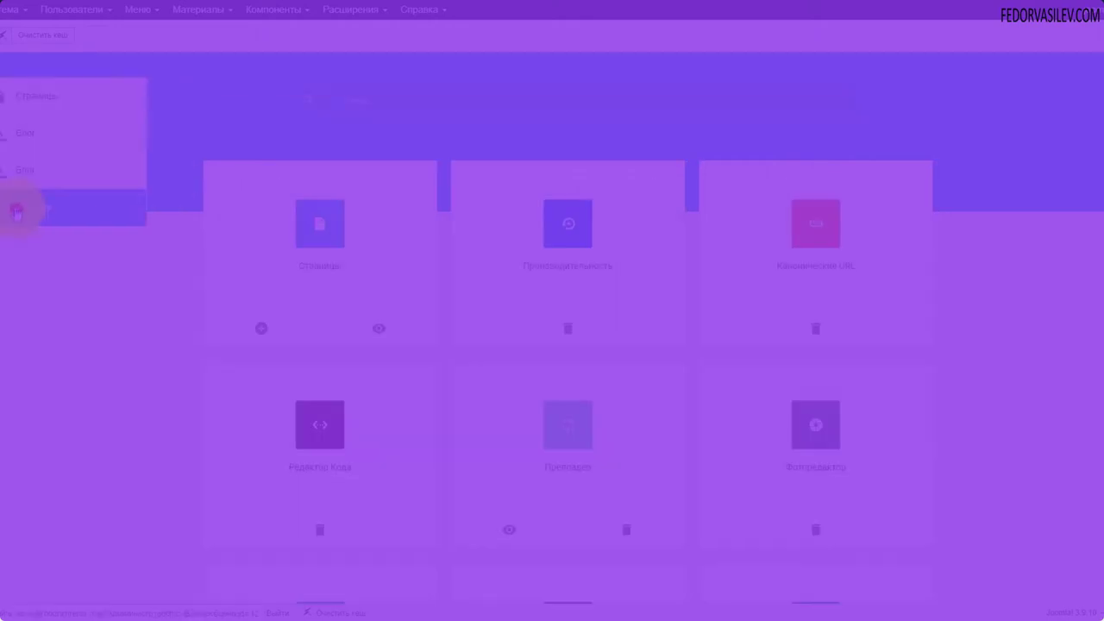
click(20, 209)
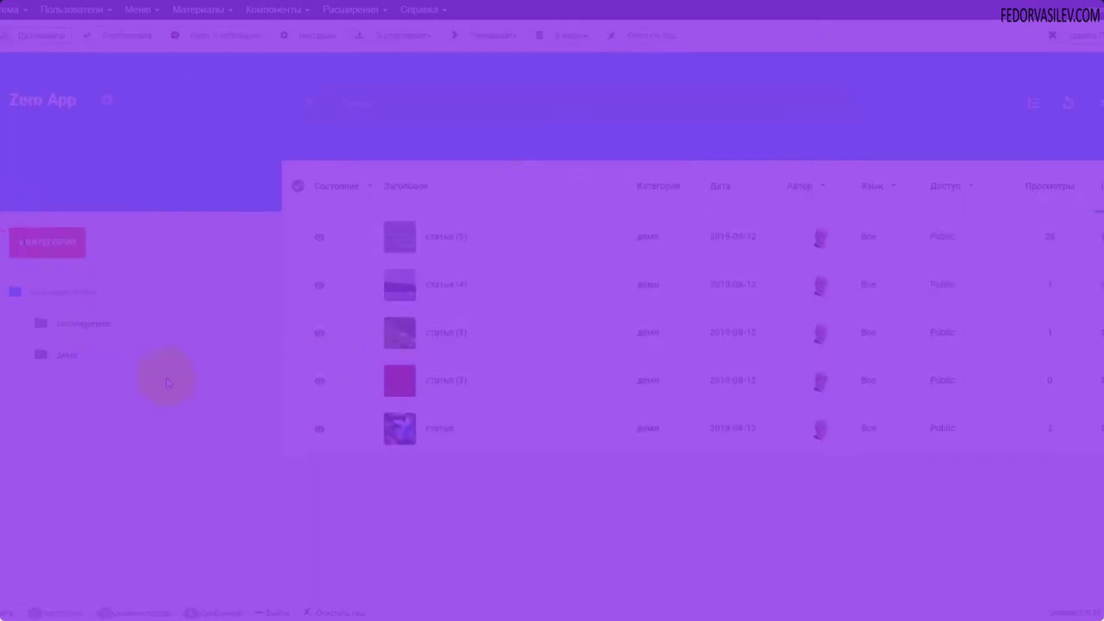
click(109, 103)
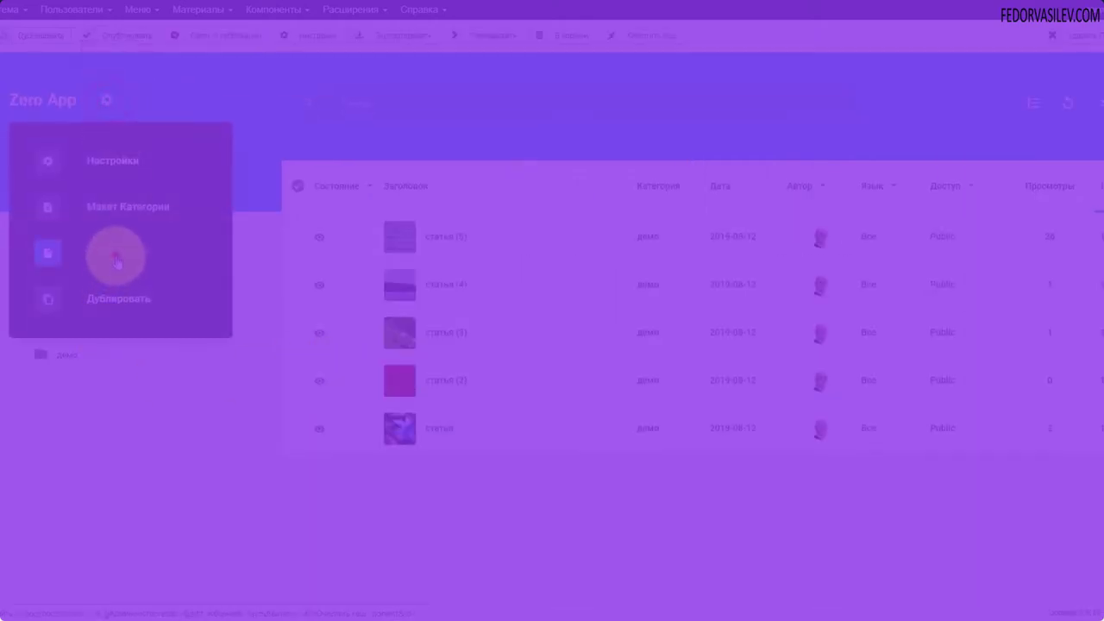